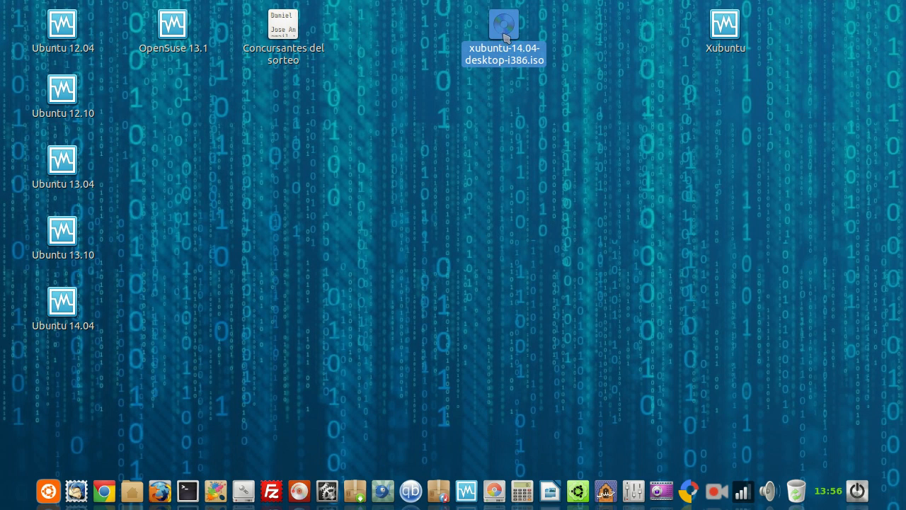
{"action": "left_click_drag", "start_coordinate": [505, 35], "coordinate": [517, 78]}
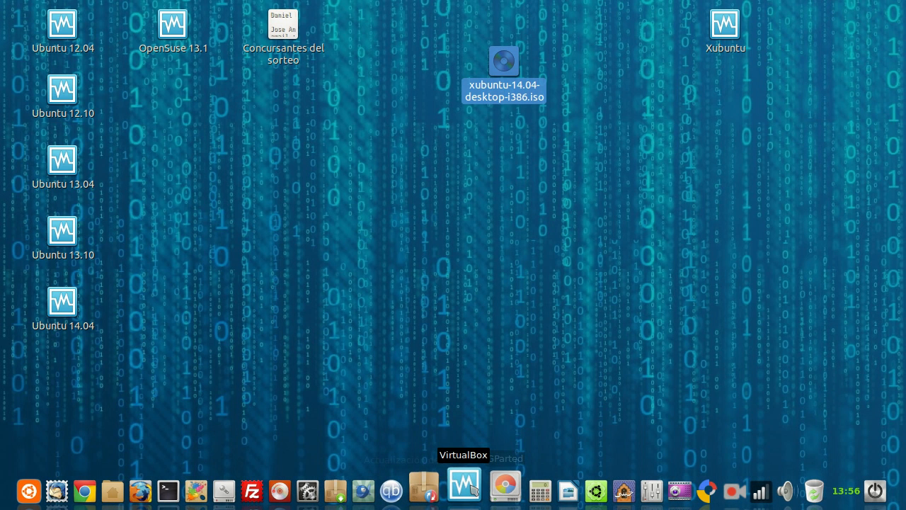
Switch to VirtualBox and start creating a new virtual machine named Servidor Xubuntu.
{"action": "left_click", "coordinate": [471, 488]}
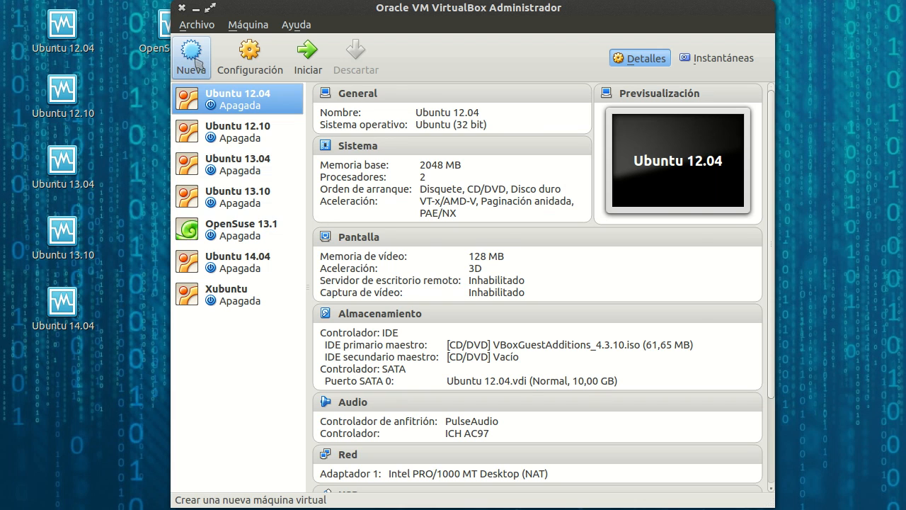
{"action": "left_click", "coordinate": [191, 67]}
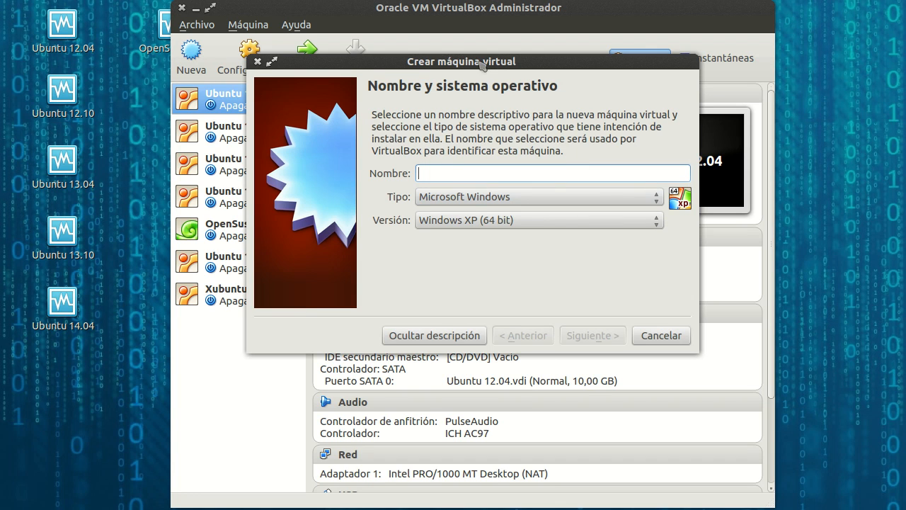
{"action": "left_click_drag", "start_coordinate": [480, 62], "coordinate": [532, 72]}
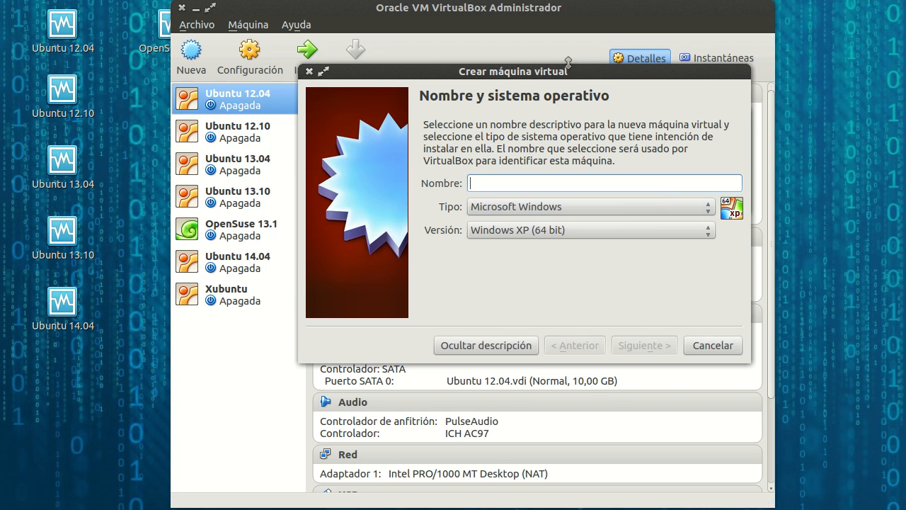
{"action": "left_click_drag", "start_coordinate": [571, 72], "coordinate": [487, 91]}
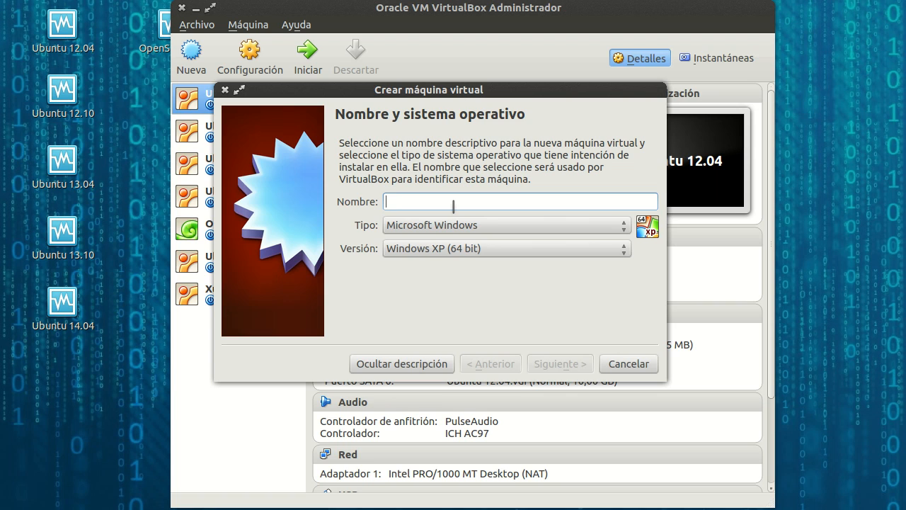
{"action": "type", "text": "Servidor"}
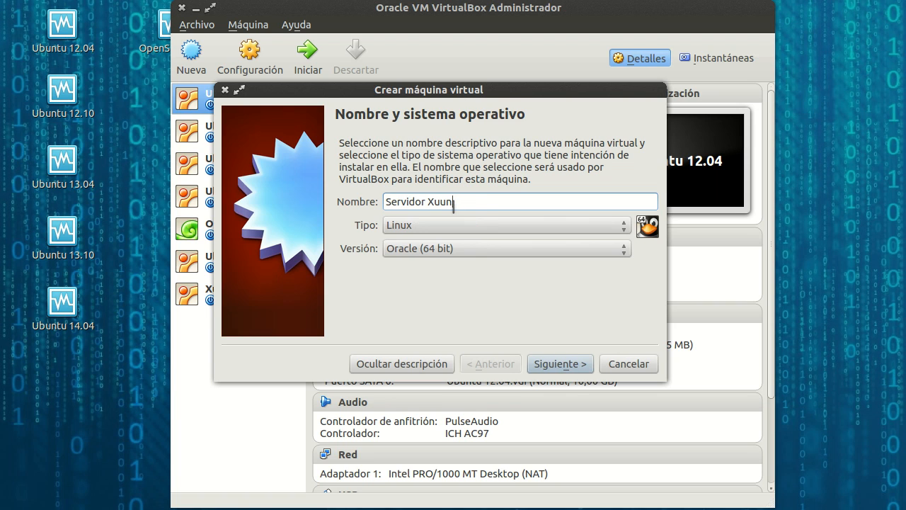
{"action": "type", "text": " Xubuntu"}
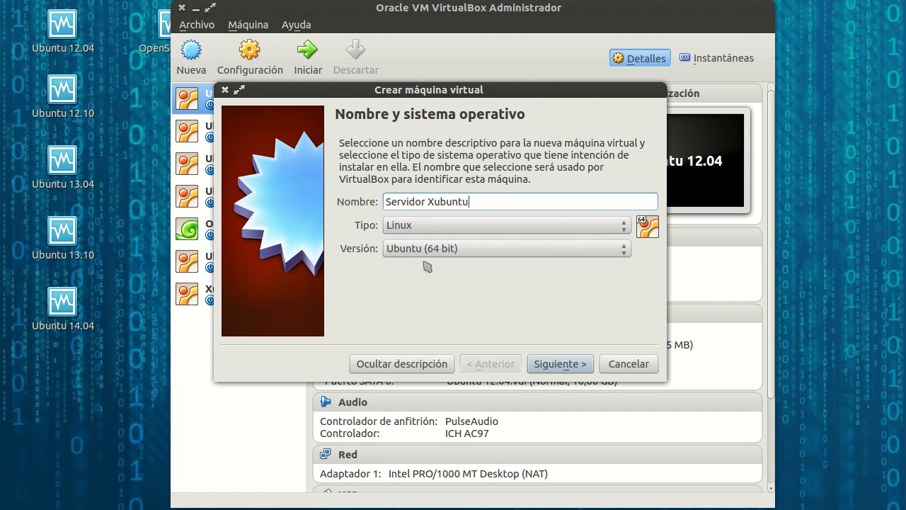
Set the new machine's operating system type to Linux and its version to Ubuntu (32 bit), and continue to the memory size.
{"action": "left_click", "coordinate": [425, 225]}
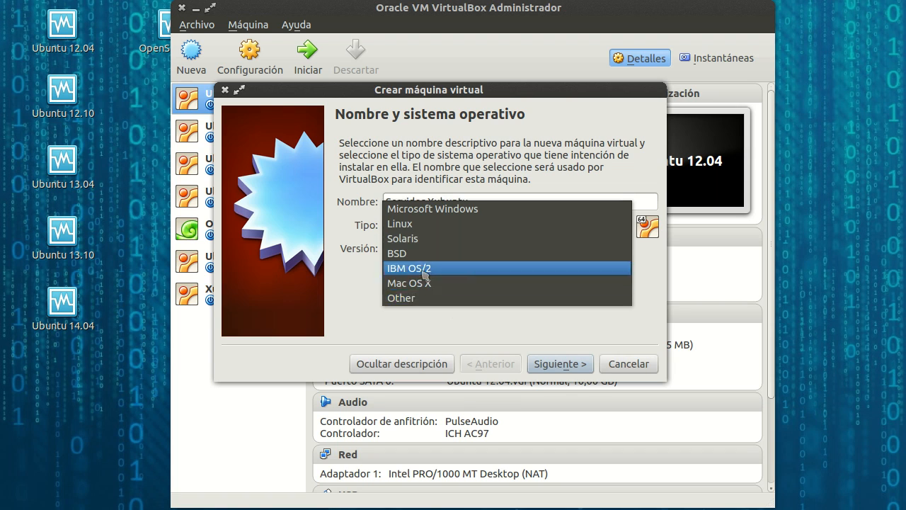
{"action": "left_click", "coordinate": [456, 225]}
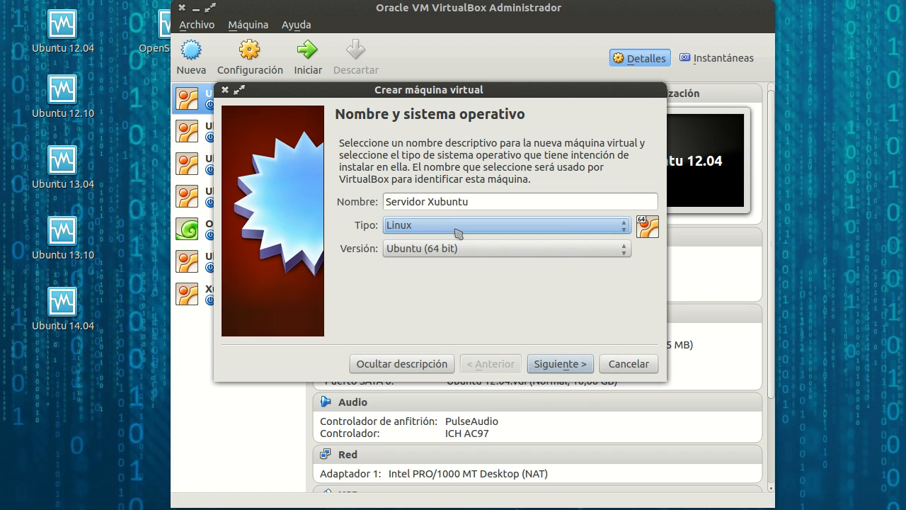
{"action": "left_click", "coordinate": [506, 253]}
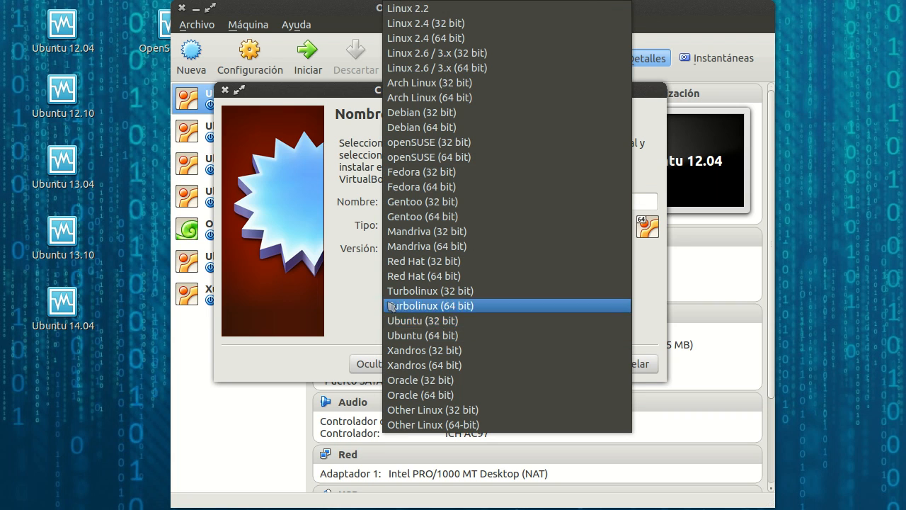
{"action": "left_click", "coordinate": [462, 321]}
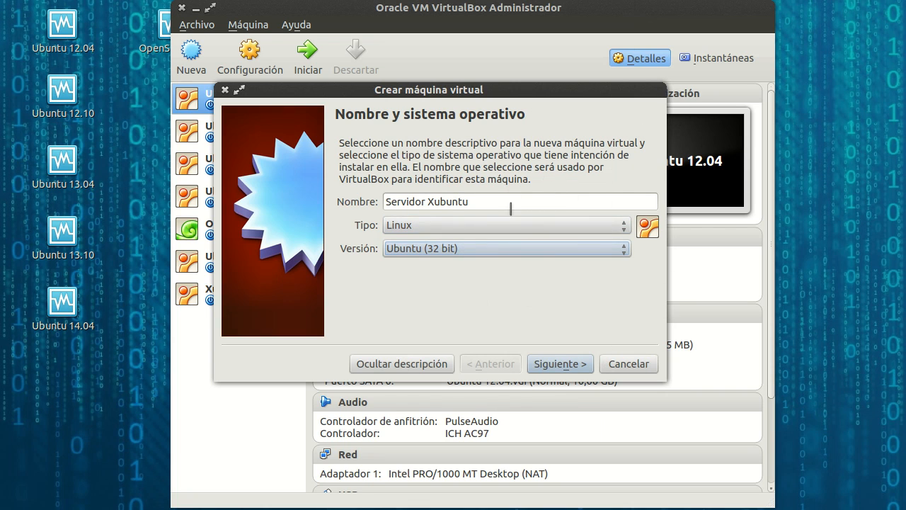
{"action": "left_click", "coordinate": [582, 365]}
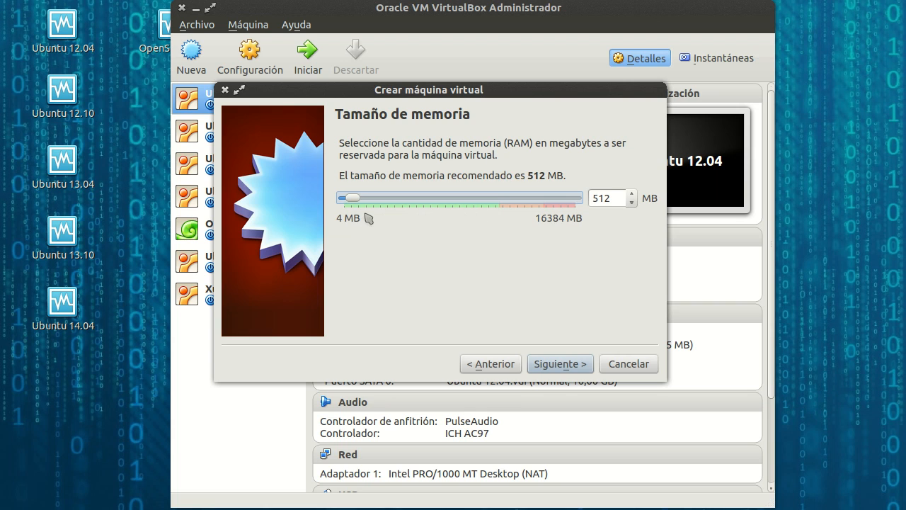
Reserve 1024 MB of RAM for the new virtual machine and continue to the hard disk options.
{"action": "mouse_move", "coordinate": [356, 201]}
{"action": "left_mouse_down"}
{"action": "mouse_move", "coordinate": [453, 203]}
{"action": "mouse_move", "coordinate": [364, 206]}
{"action": "left_mouse_up"}
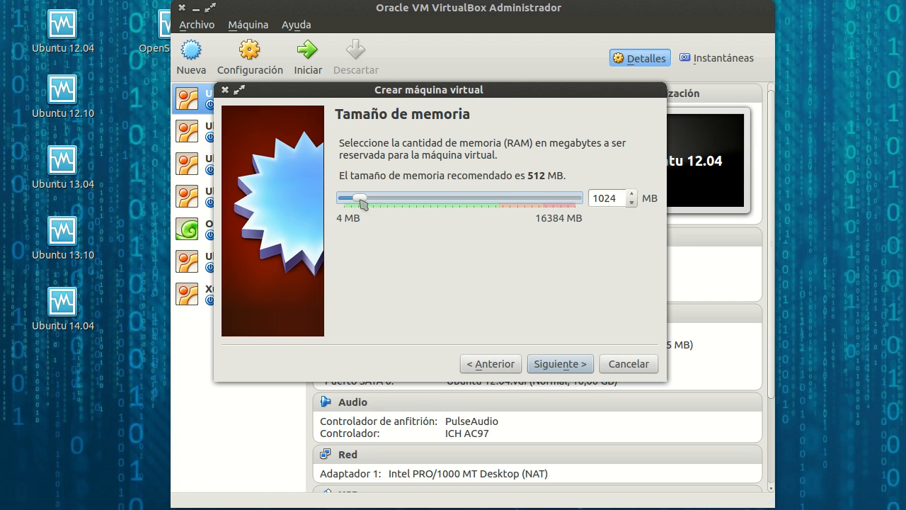
{"action": "left_click_drag", "start_coordinate": [362, 203], "coordinate": [355, 204]}
{"action": "left_click_drag", "start_coordinate": [355, 199], "coordinate": [363, 202]}
{"action": "left_click", "coordinate": [572, 364]}
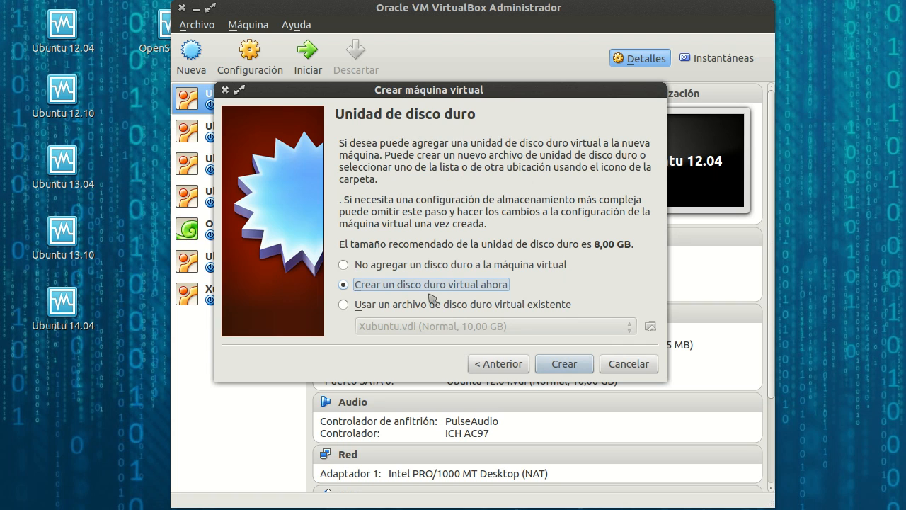
Choose to create a virtual hard disk now, using the VDI file type and dynamically reserved storage.
{"action": "left_click", "coordinate": [456, 267]}
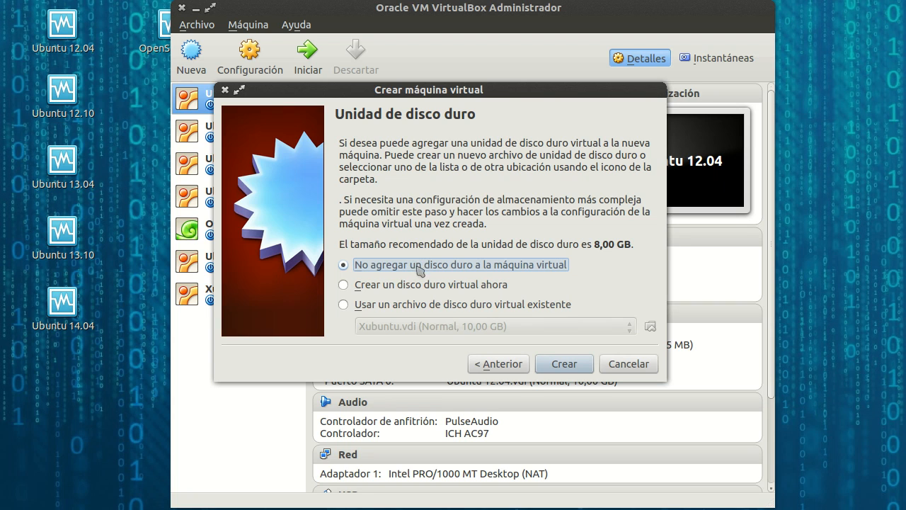
{"action": "left_click", "coordinate": [441, 289]}
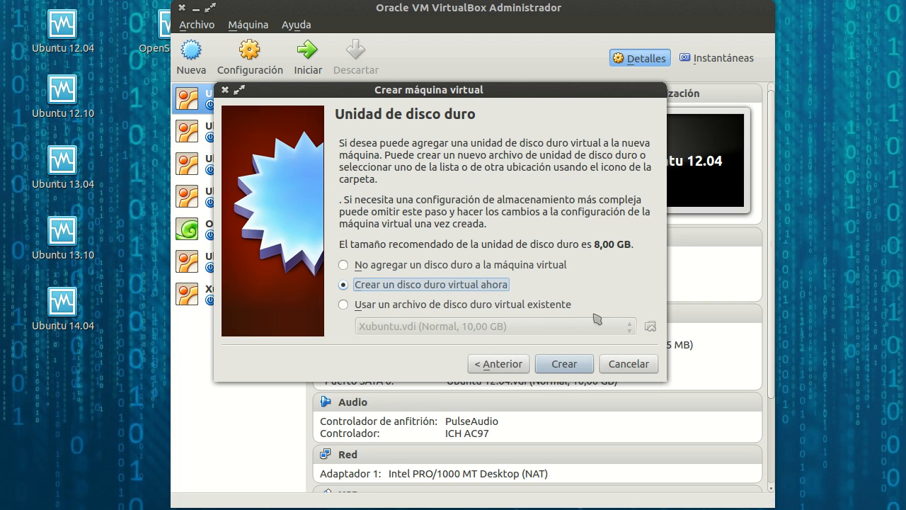
{"action": "left_click", "coordinate": [569, 368]}
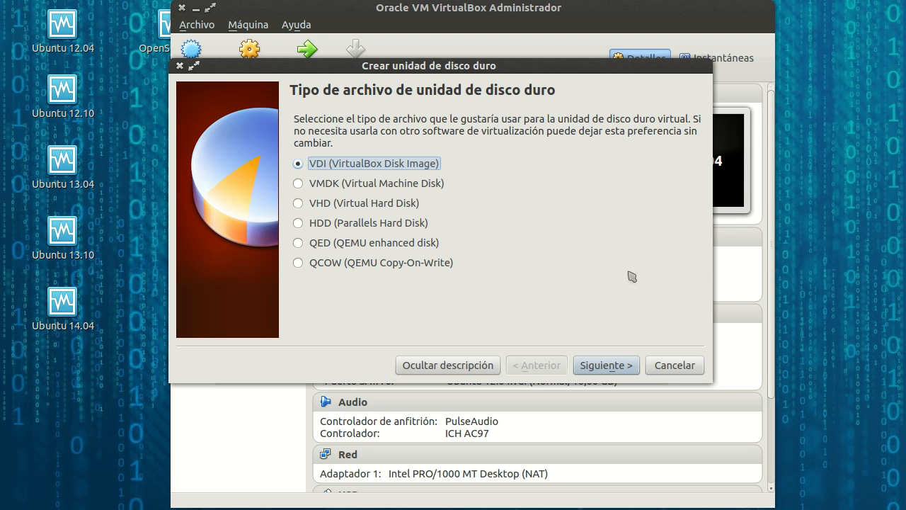
{"action": "left_click", "coordinate": [612, 366]}
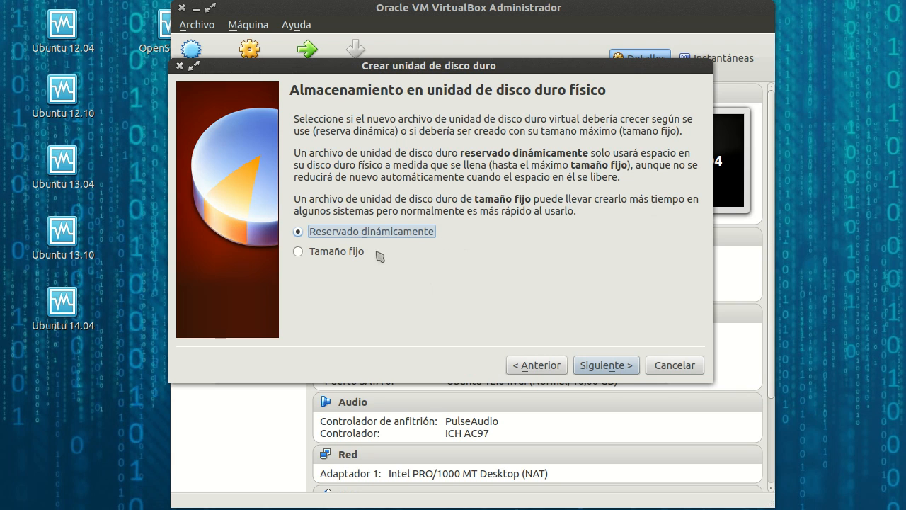
{"action": "left_click", "coordinate": [620, 372]}
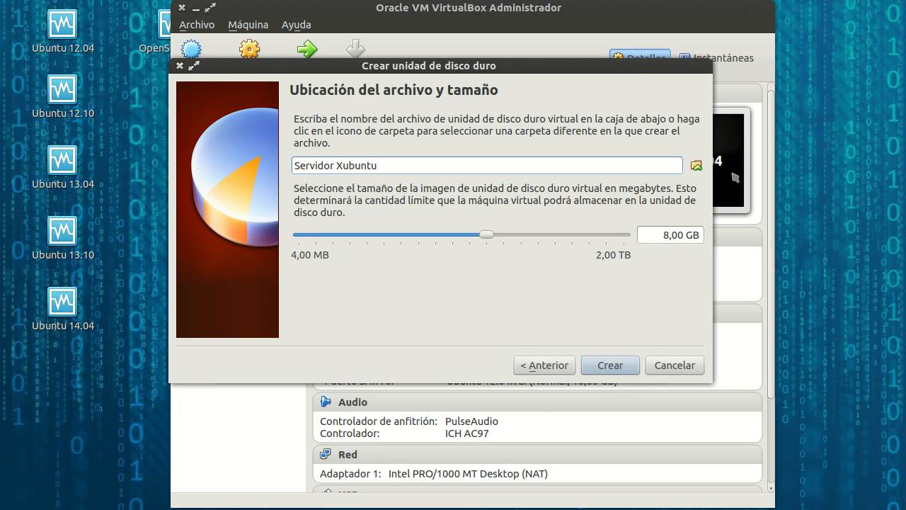
Set the virtual hard disk size to 10 GB and create the Servidor Xubuntu disk.
{"action": "left_click", "coordinate": [666, 235]}
{"action": "key", "text": "BackSpace"}
{"action": "key", "text": "BackSpace"}
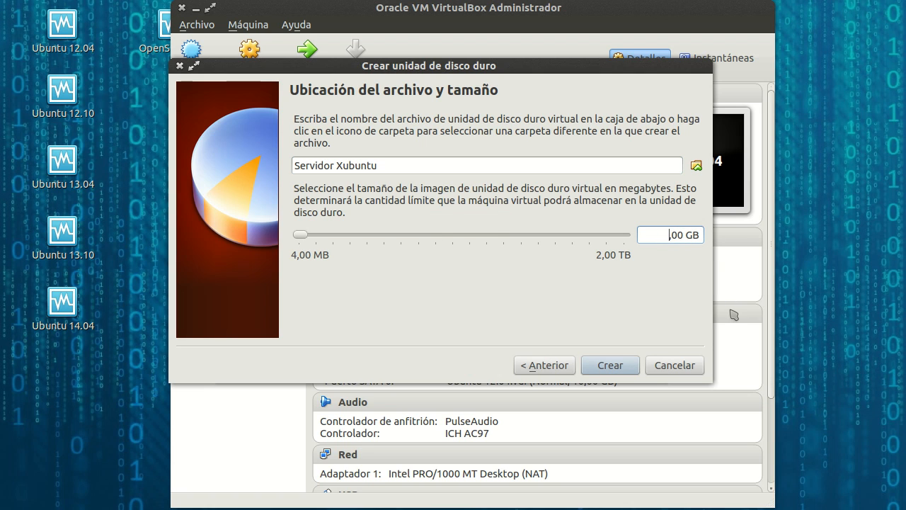
{"action": "type", "text": "10"}
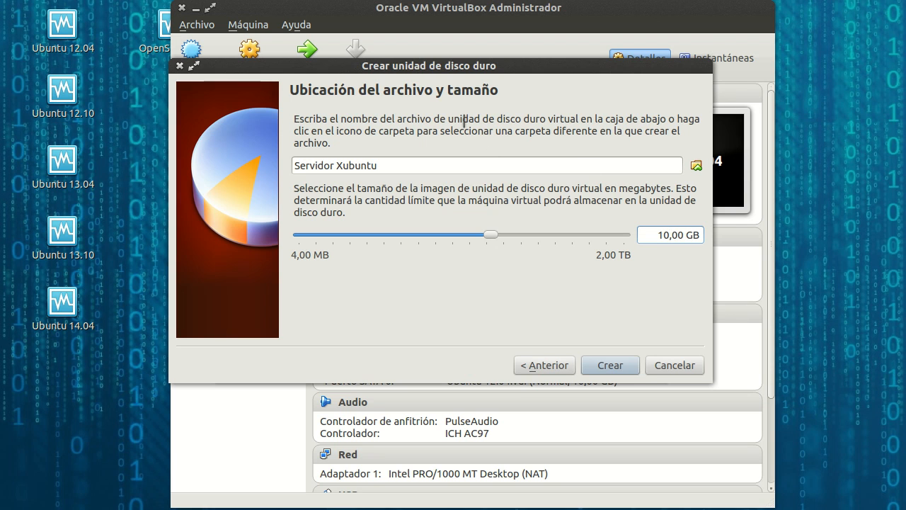
{"action": "left_click_drag", "start_coordinate": [480, 74], "coordinate": [511, 87]}
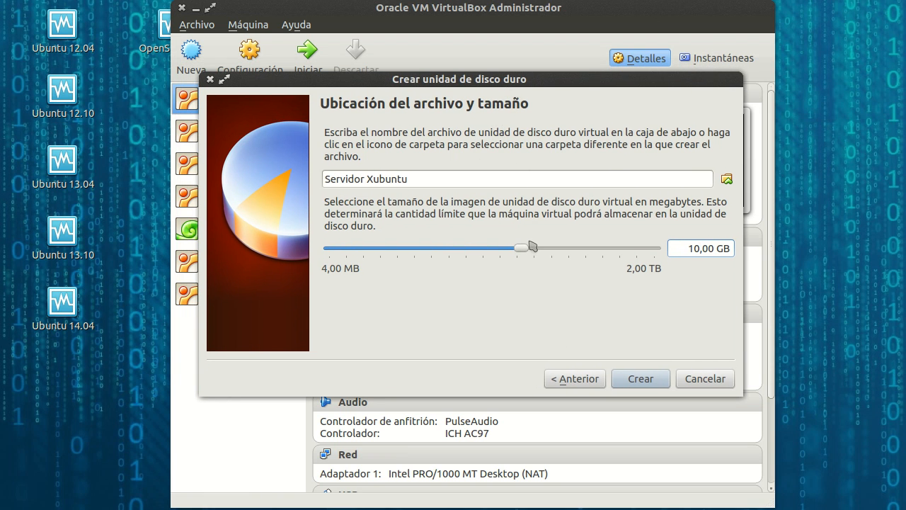
{"action": "mouse_move", "coordinate": [533, 247]}
{"action": "left_click", "coordinate": [663, 385]}
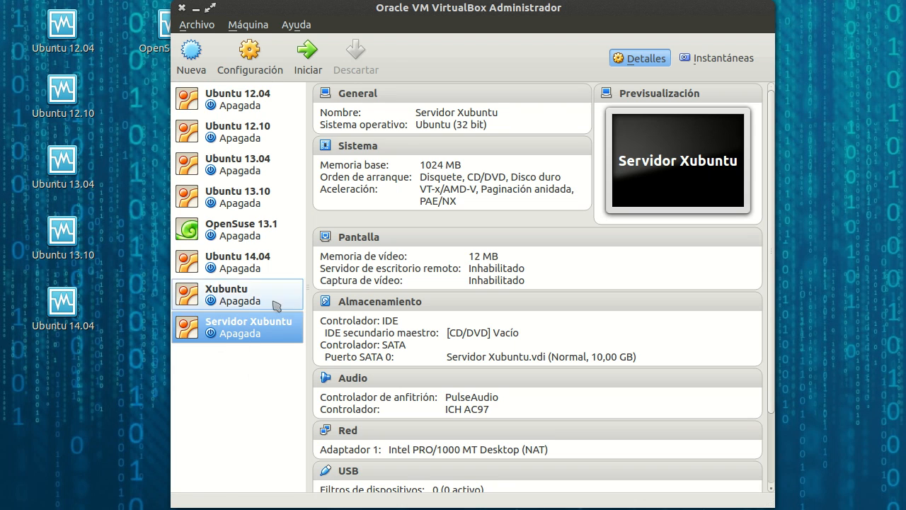
In the Servidor Xubuntu machine's settings, set both clipboard sharing and drag-and-drop to Bidireccional.
{"action": "left_click", "coordinate": [252, 59]}
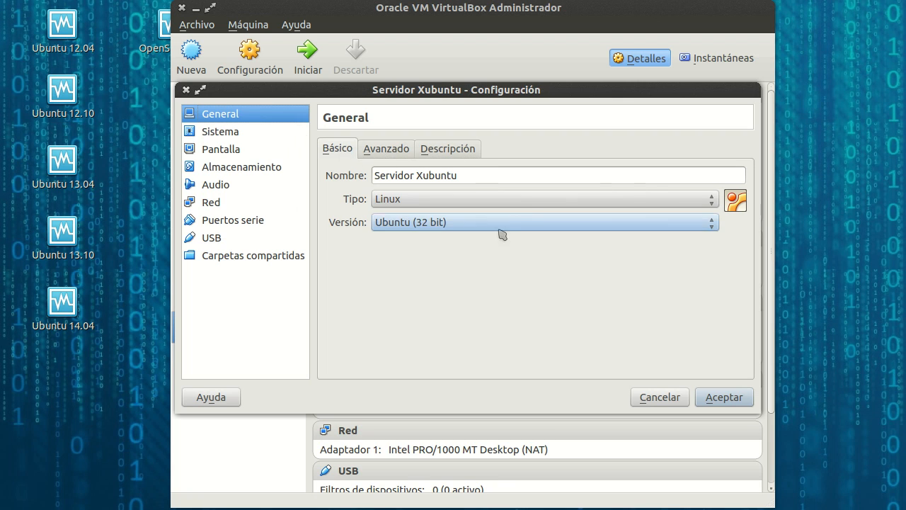
{"action": "left_click", "coordinate": [382, 148]}
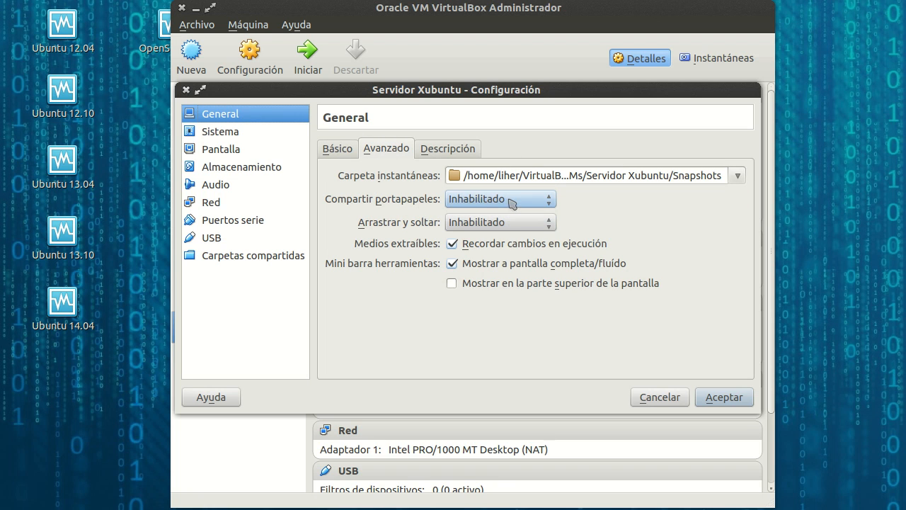
{"action": "left_click", "coordinate": [537, 202]}
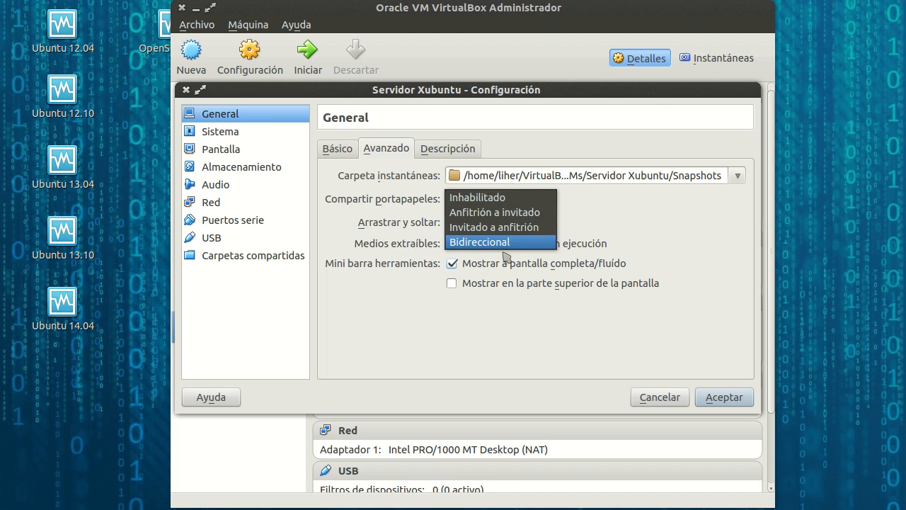
{"action": "left_click", "coordinate": [487, 199]}
{"action": "left_click", "coordinate": [487, 203]}
{"action": "left_click", "coordinate": [500, 244]}
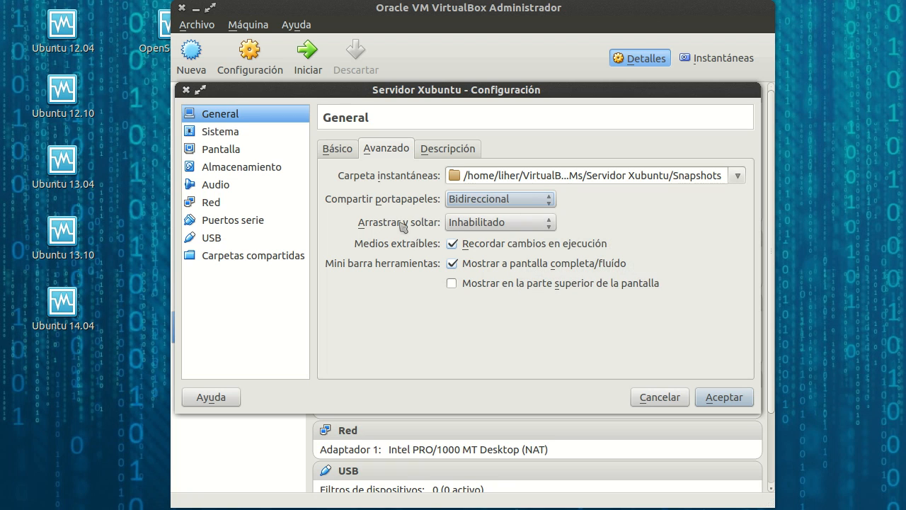
{"action": "left_click", "coordinate": [520, 225]}
{"action": "left_click", "coordinate": [510, 264]}
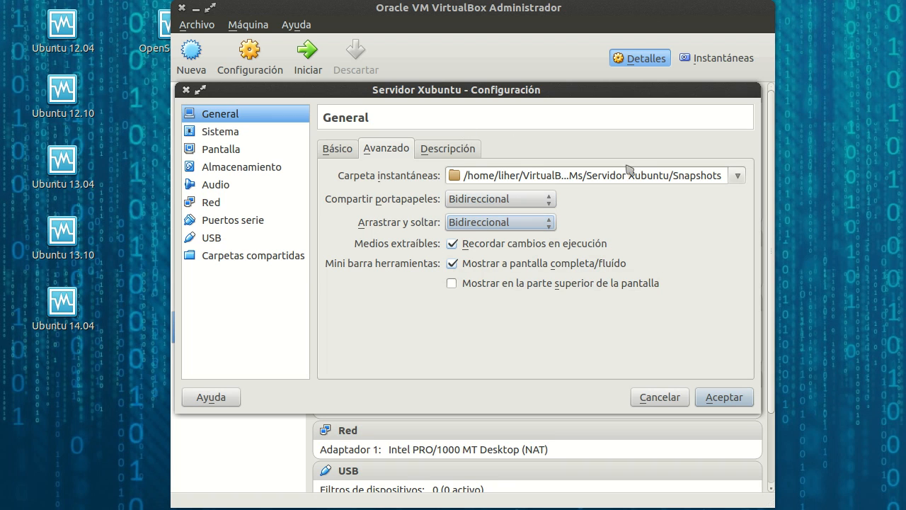
{"action": "left_click", "coordinate": [467, 149]}
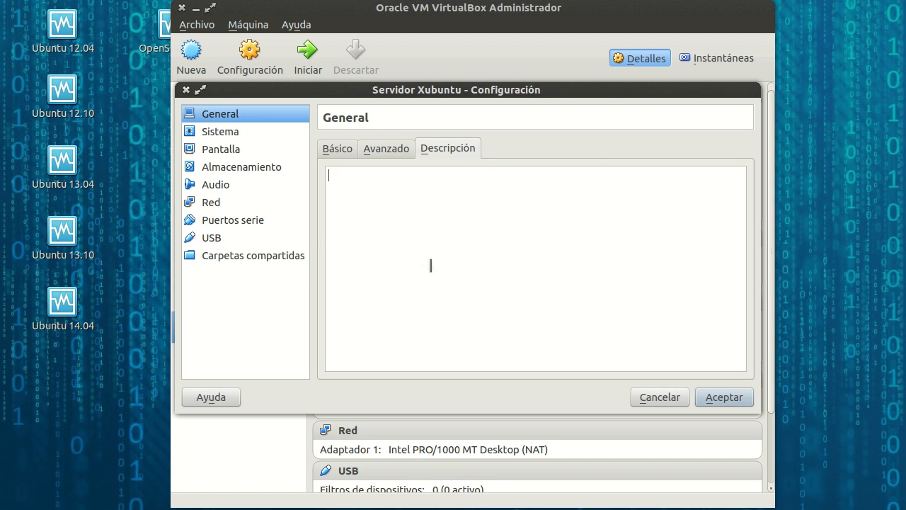
{"action": "left_click", "coordinate": [338, 148]}
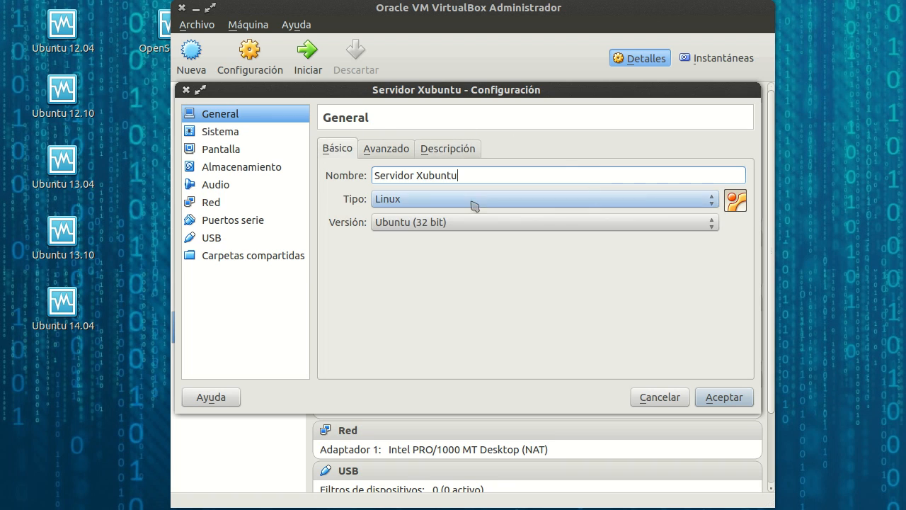
Set the number of processors to 2 in the virtual machine's system settings.
{"action": "left_click", "coordinate": [224, 133]}
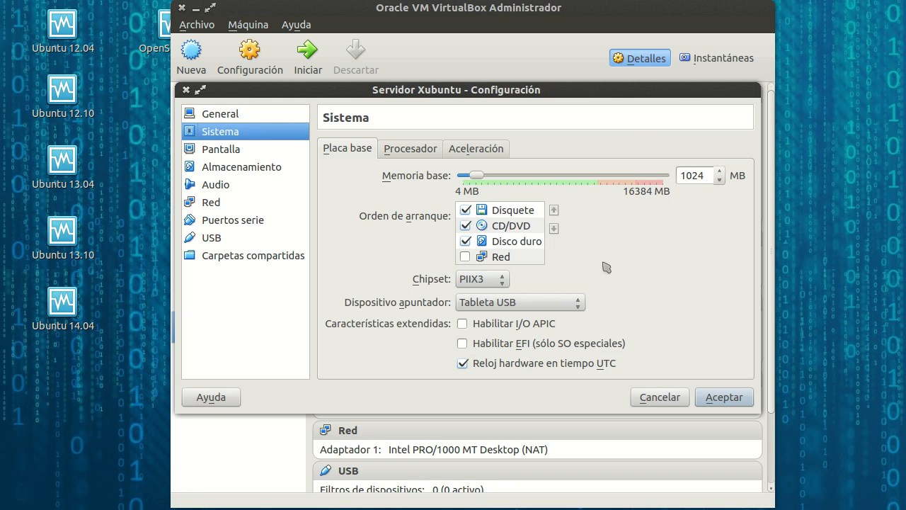
{"action": "left_click", "coordinate": [415, 150]}
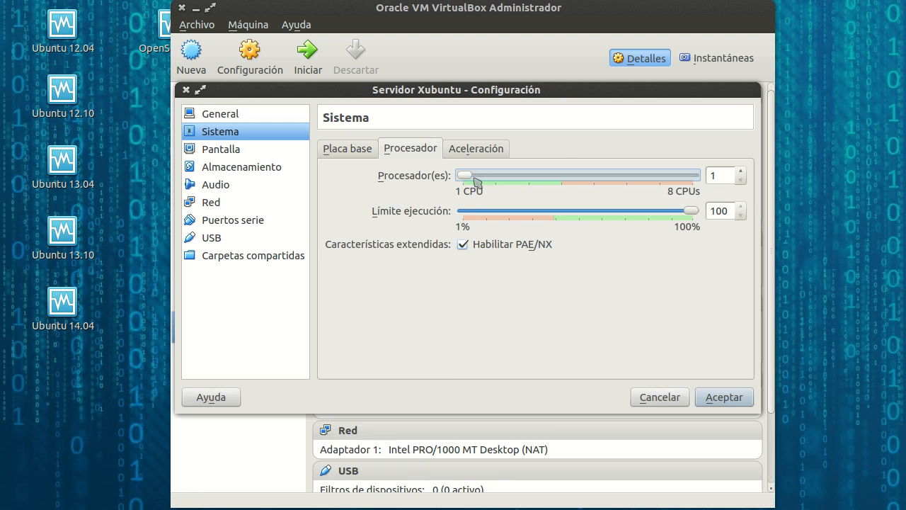
{"action": "left_click_drag", "start_coordinate": [467, 181], "coordinate": [497, 177]}
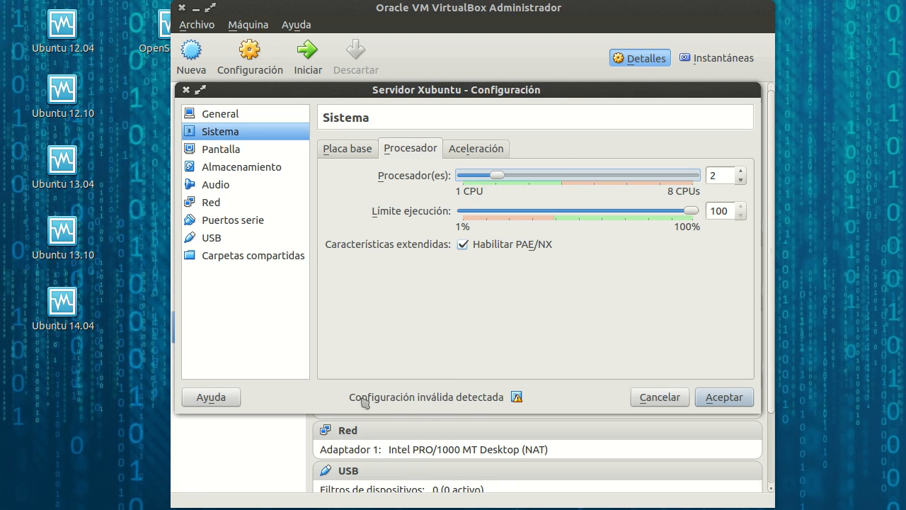
Enable the I/O APIC option in the virtual machine's motherboard settings.
{"action": "mouse_move", "coordinate": [517, 398]}
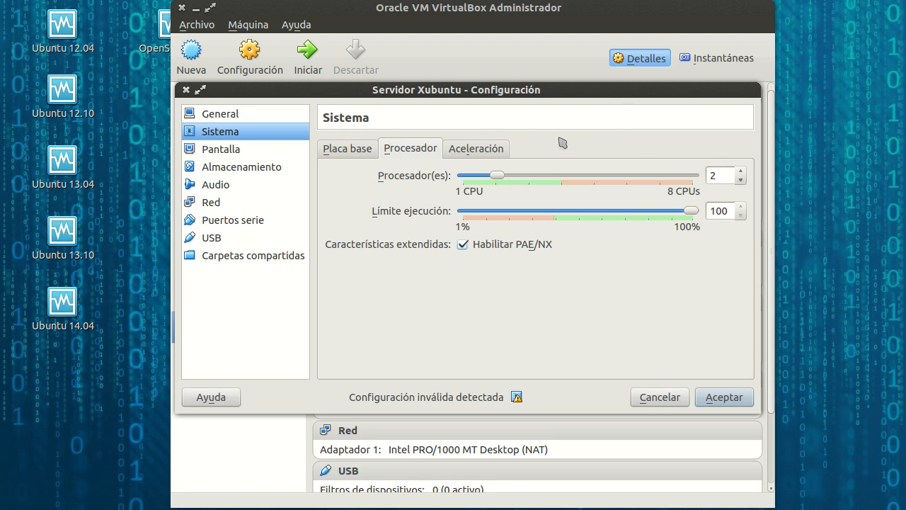
{"action": "left_click", "coordinate": [347, 152]}
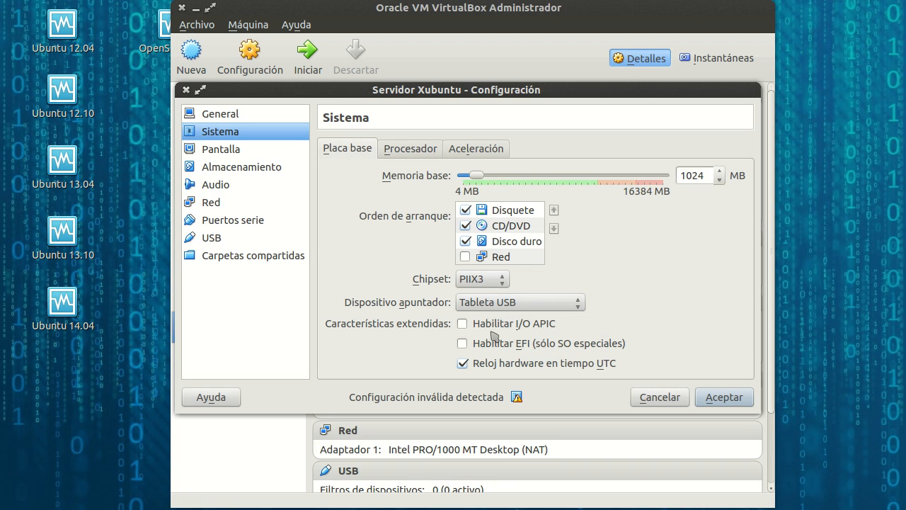
{"action": "mouse_move", "coordinate": [465, 329]}
{"action": "left_click", "coordinate": [465, 327]}
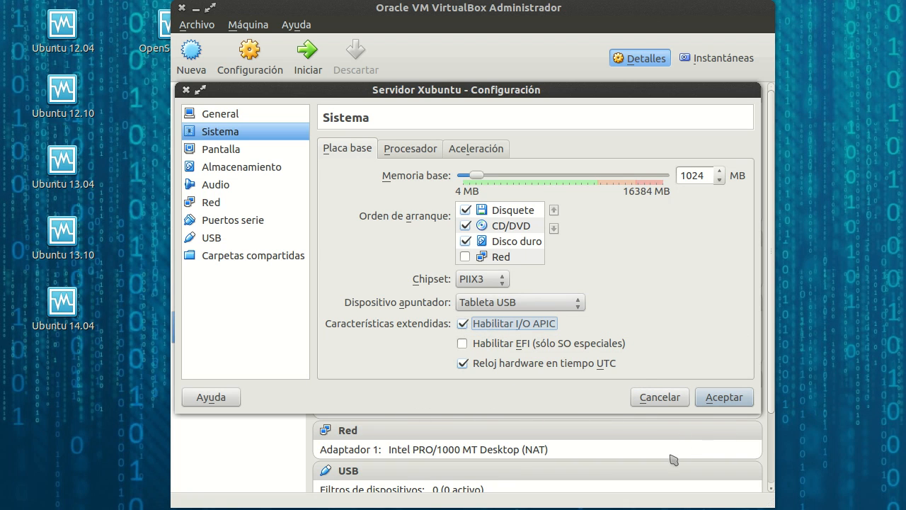
Set the number of processors to 1 and review the hardware acceleration options.
{"action": "left_click", "coordinate": [416, 149]}
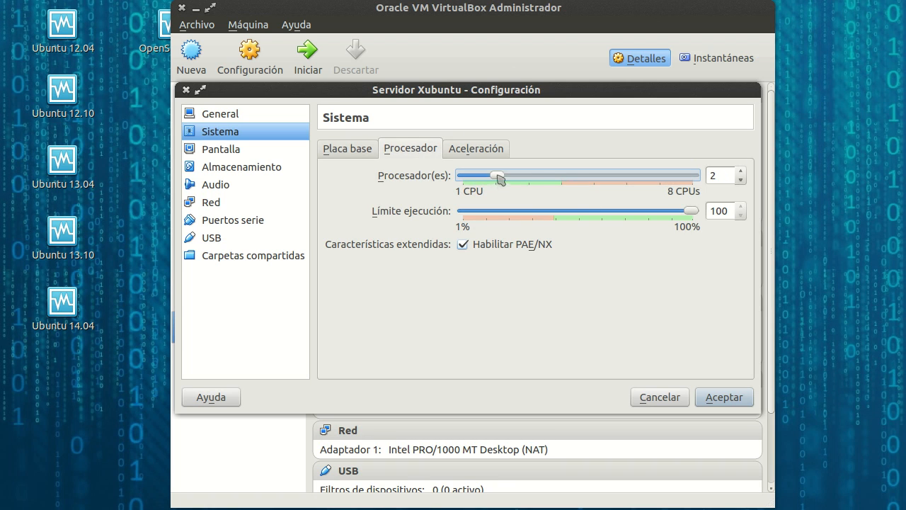
{"action": "left_click_drag", "start_coordinate": [500, 179], "coordinate": [473, 188]}
{"action": "left_click_drag", "start_coordinate": [464, 176], "coordinate": [658, 176]}
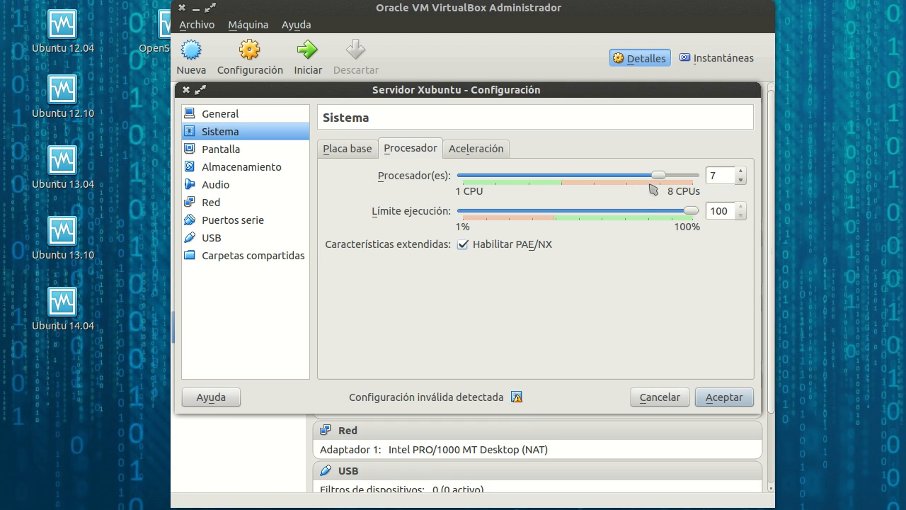
{"action": "left_click_drag", "start_coordinate": [659, 176], "coordinate": [462, 176]}
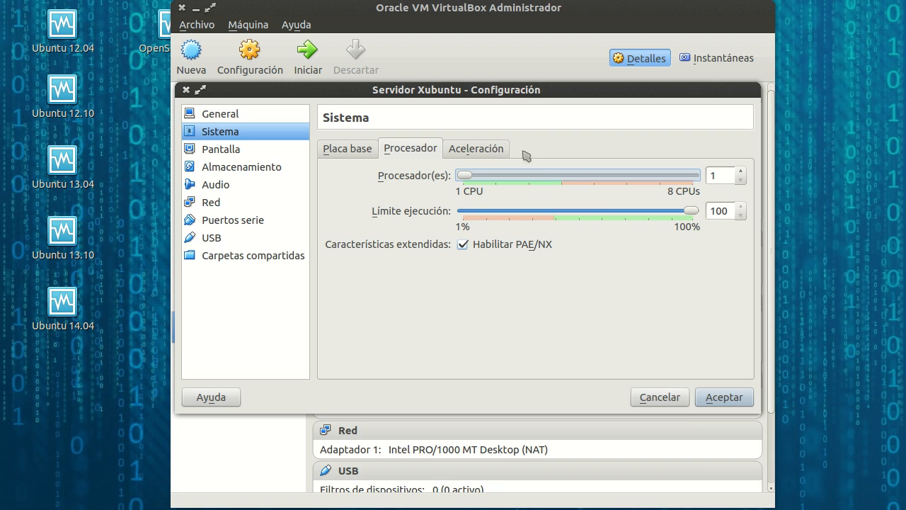
{"action": "left_click", "coordinate": [484, 149]}
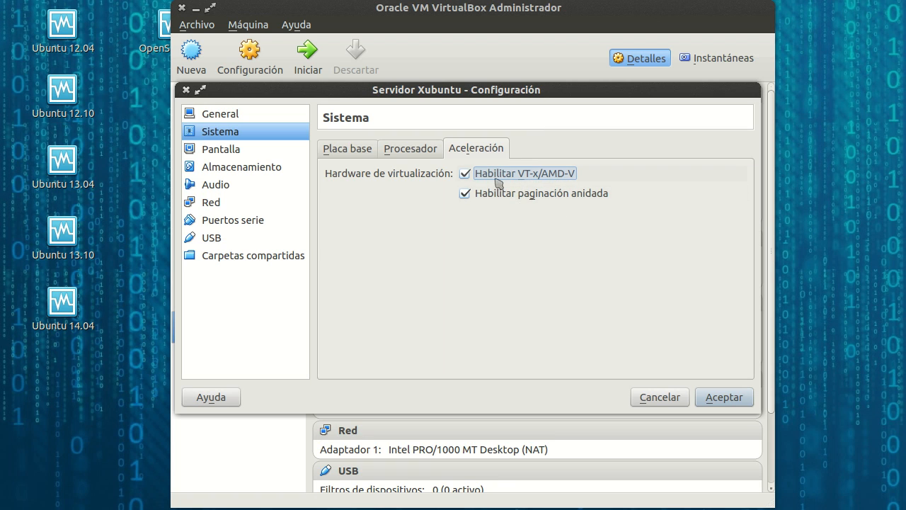
{"action": "left_click", "coordinate": [342, 151]}
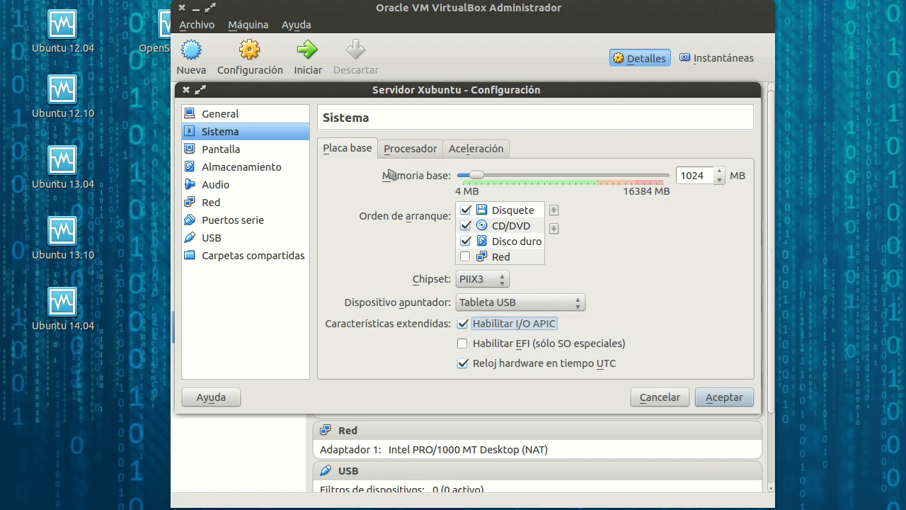
{"action": "left_click", "coordinate": [411, 150]}
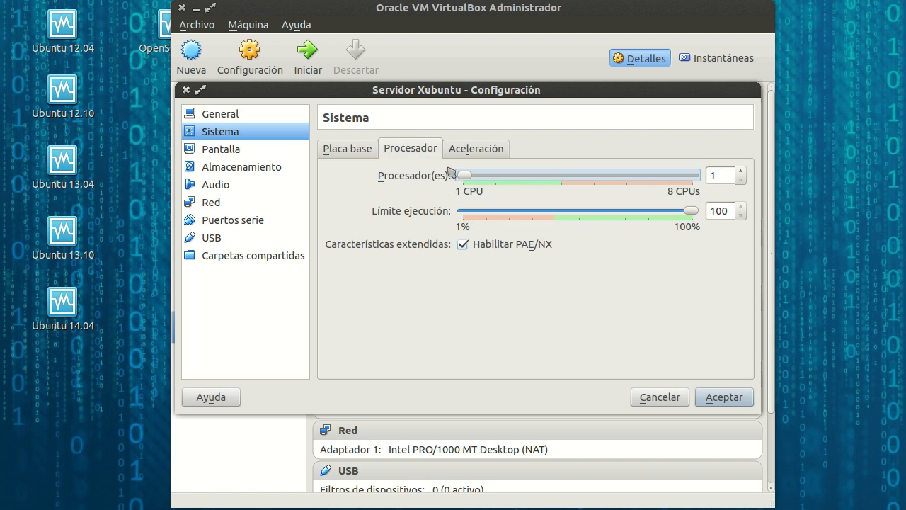
In the display settings, set the video memory to 128 MB and enable 3D acceleration.
{"action": "left_click", "coordinate": [234, 150]}
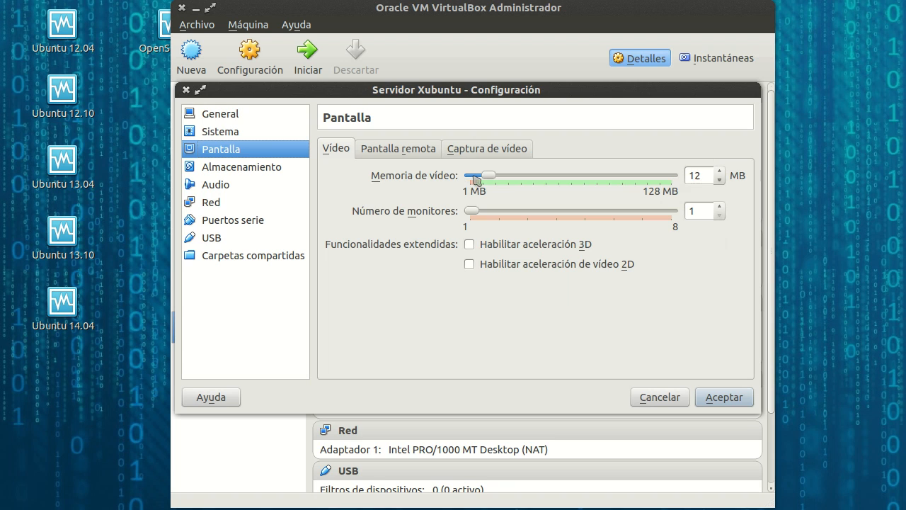
{"action": "left_click_drag", "start_coordinate": [488, 175], "coordinate": [774, 179]}
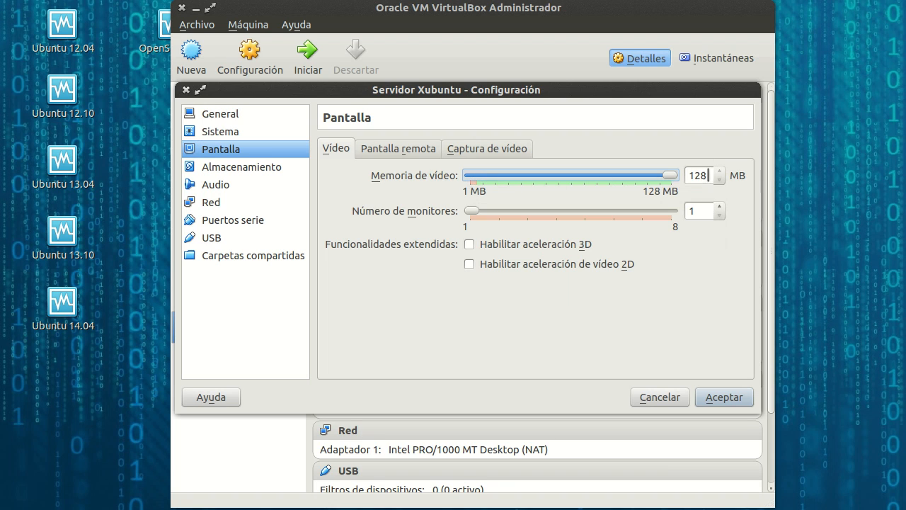
{"action": "left_click", "coordinate": [470, 245]}
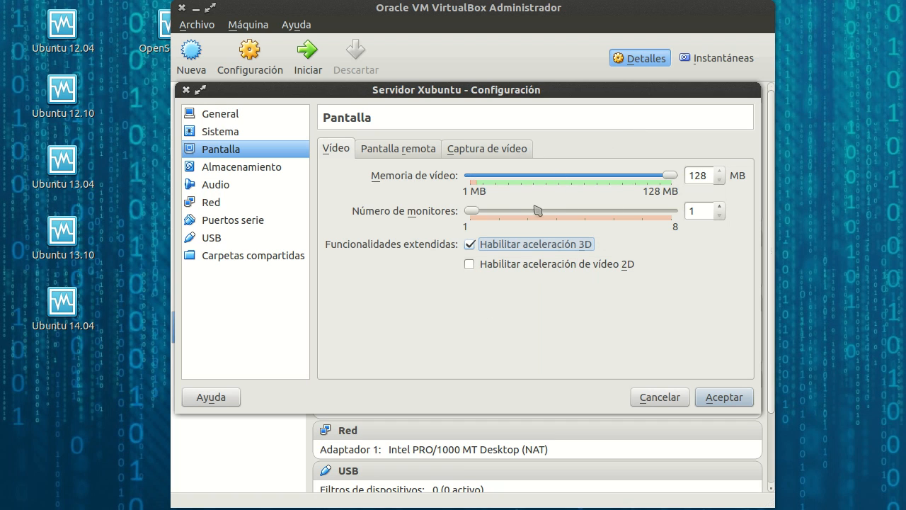
{"action": "left_click", "coordinate": [418, 151]}
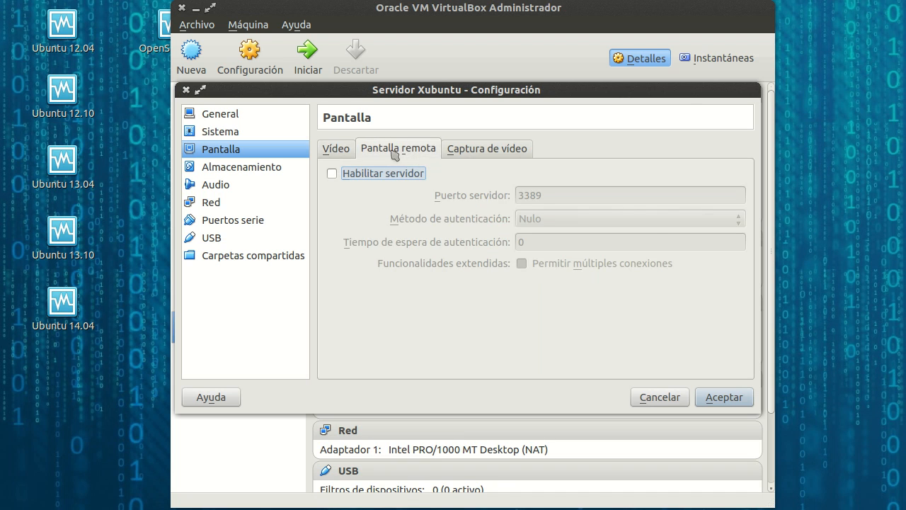
{"action": "left_click", "coordinate": [509, 150]}
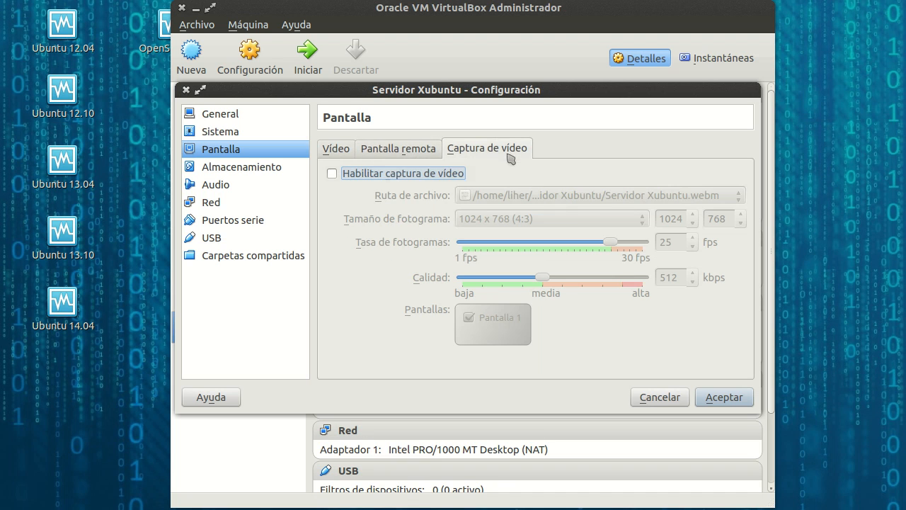
{"action": "left_click", "coordinate": [345, 152]}
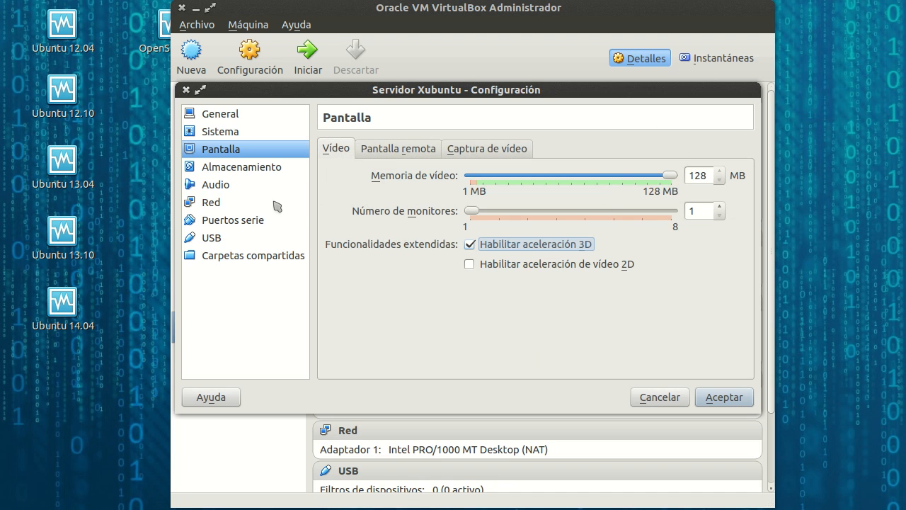
Open the storage settings and examine the Servidor Xubuntu.vdi disk and the IDE controller.
{"action": "left_click", "coordinate": [253, 168]}
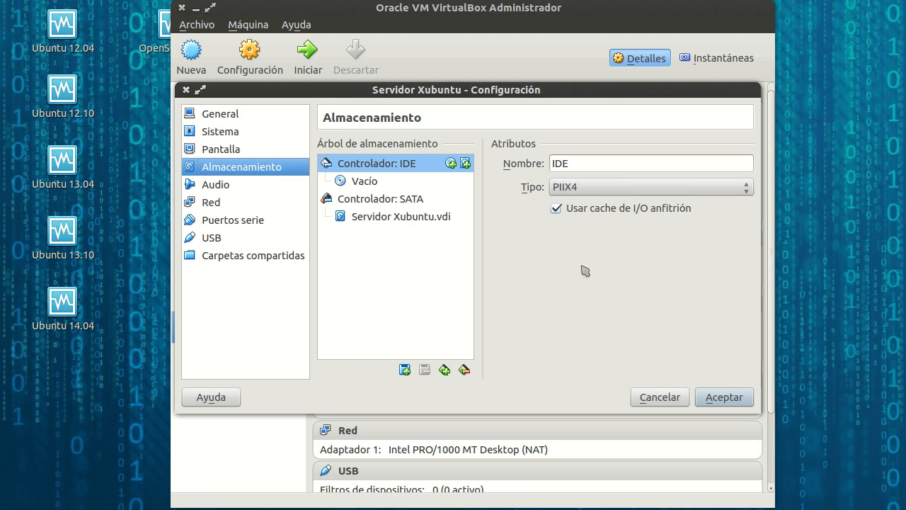
{"action": "left_click", "coordinate": [445, 217]}
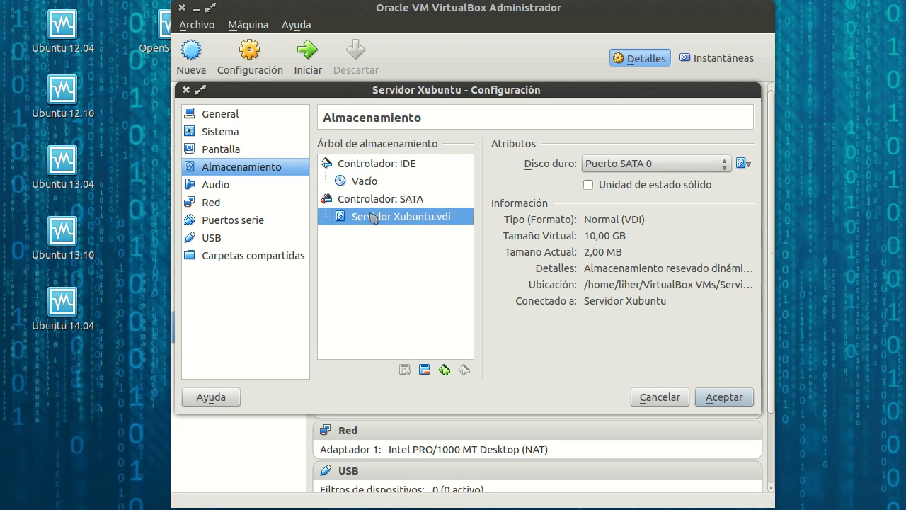
{"action": "left_click", "coordinate": [400, 165]}
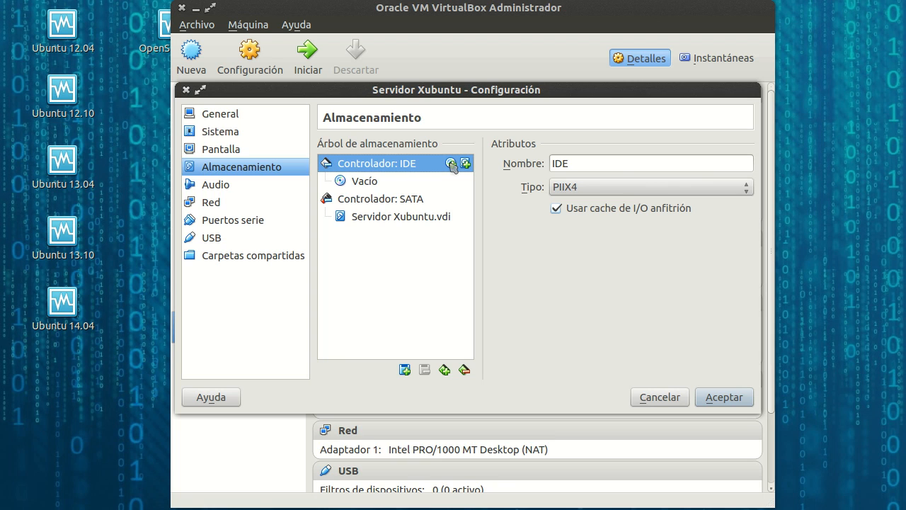
Add a CD/DVD drive with xubuntu-14.04-desktop-i386.iso to the IDE controller.
{"action": "left_click", "coordinate": [451, 163]}
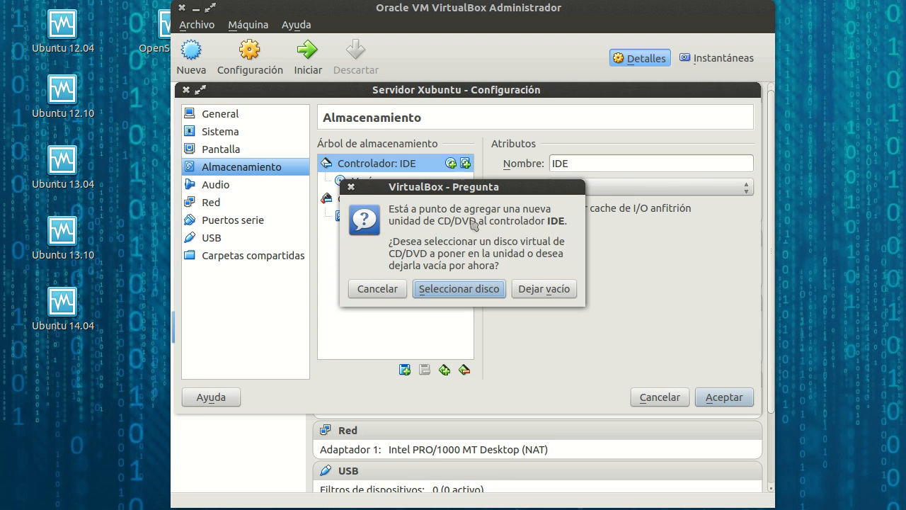
{"action": "left_click", "coordinate": [460, 290]}
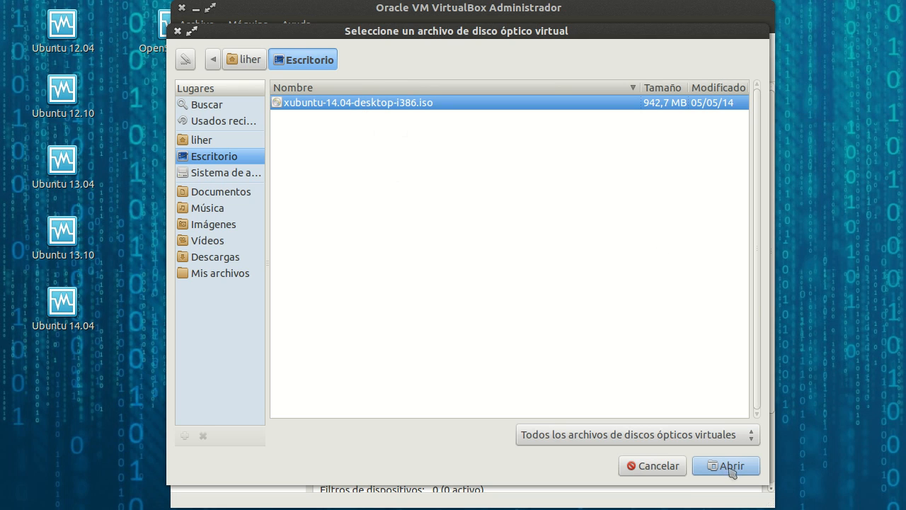
{"action": "left_click", "coordinate": [752, 469]}
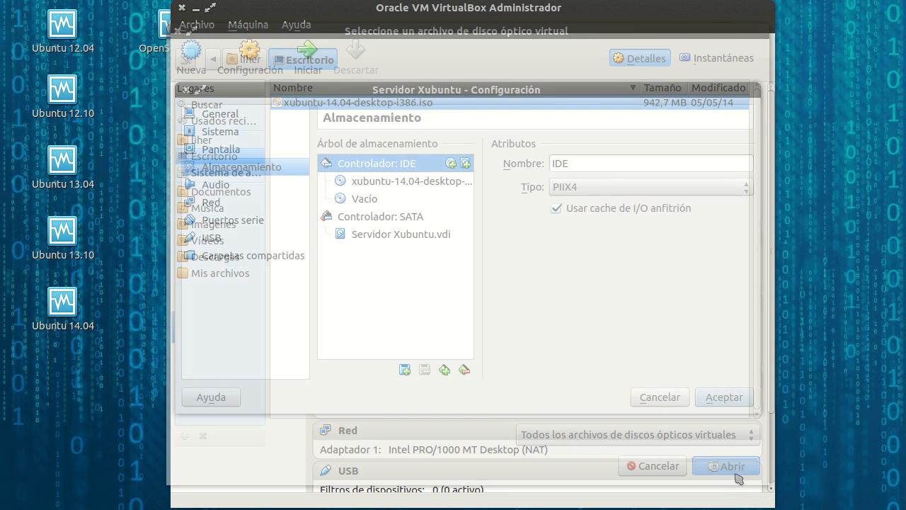
Remove the Xubuntu ISO drive's connection from the IDE controller.
{"action": "left_click", "coordinate": [437, 187]}
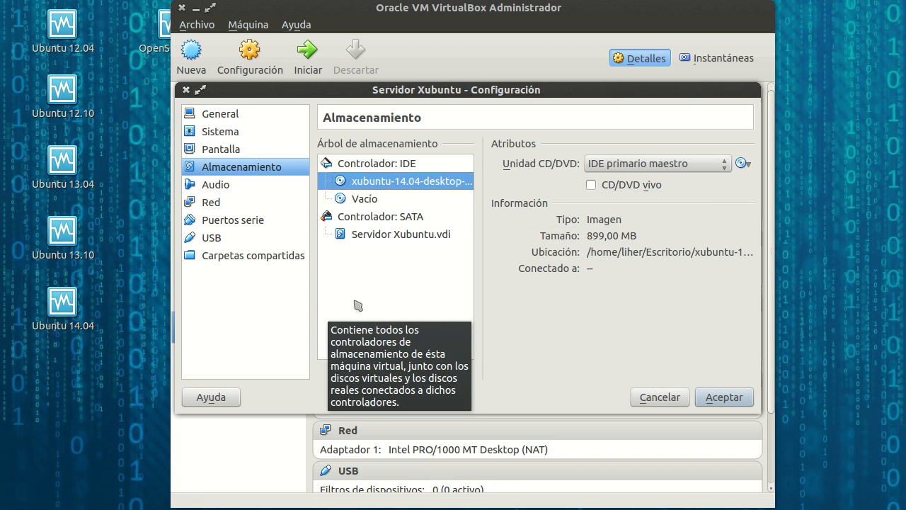
{"action": "right_click", "coordinate": [392, 185]}
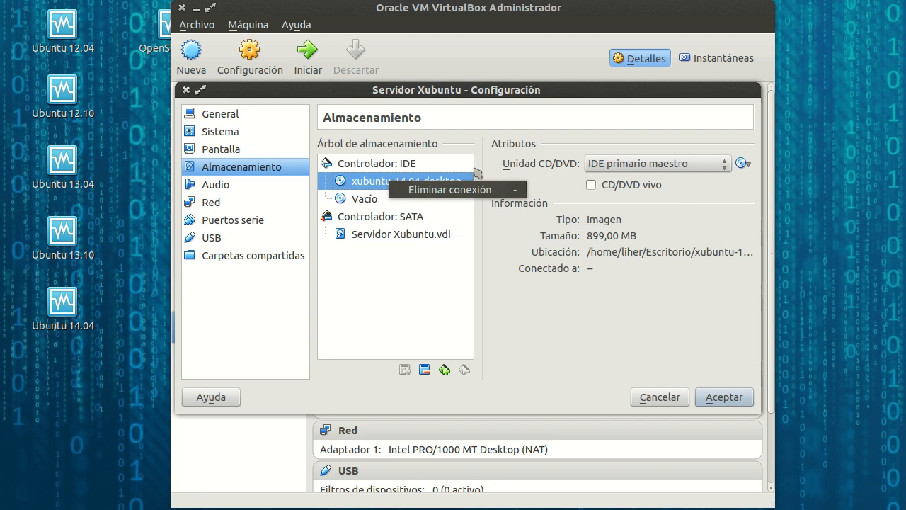
{"action": "left_click", "coordinate": [480, 189]}
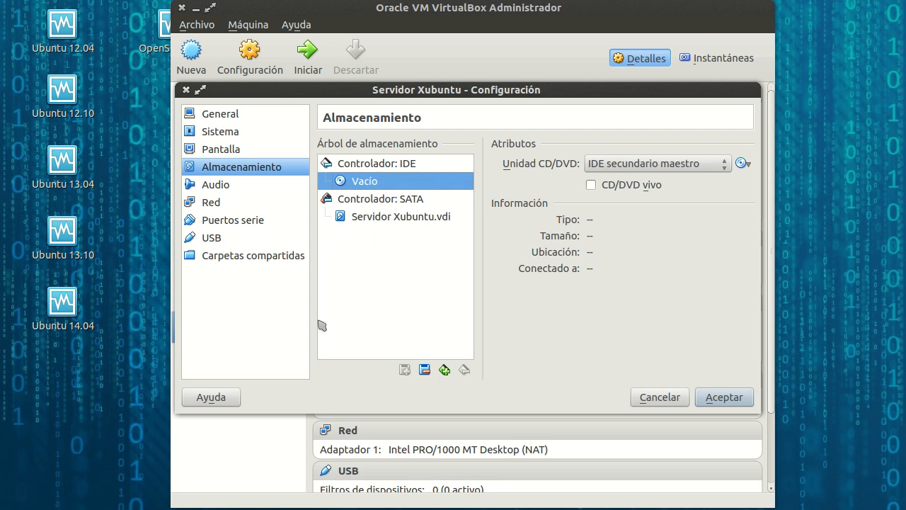
Attach xubuntu-14.04-desktop-i386.iso from Escritorio to the IDE controller again as a new CD/DVD drive.
{"action": "left_click", "coordinate": [383, 168]}
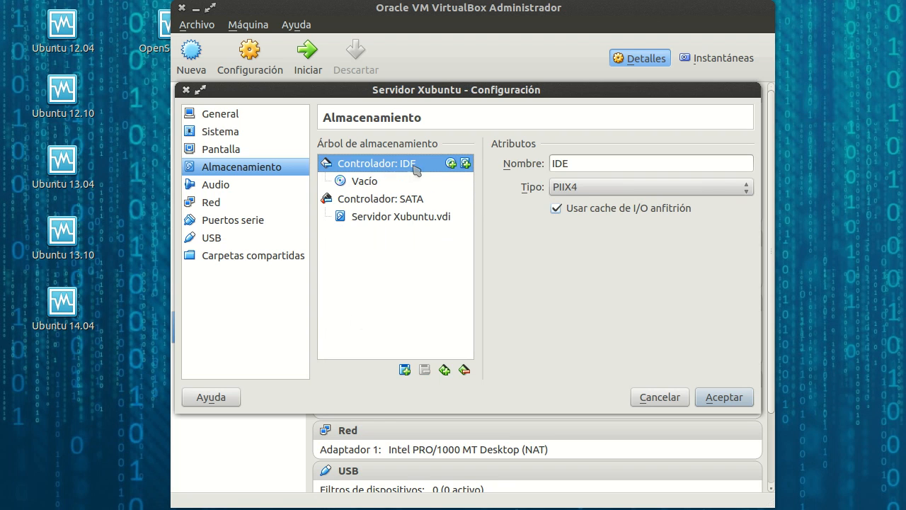
{"action": "left_click", "coordinate": [451, 163]}
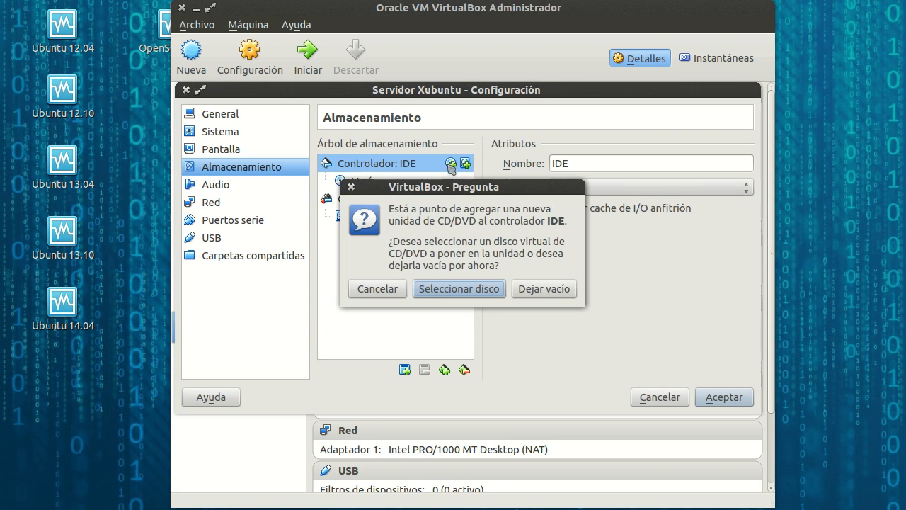
{"action": "left_click", "coordinate": [475, 291]}
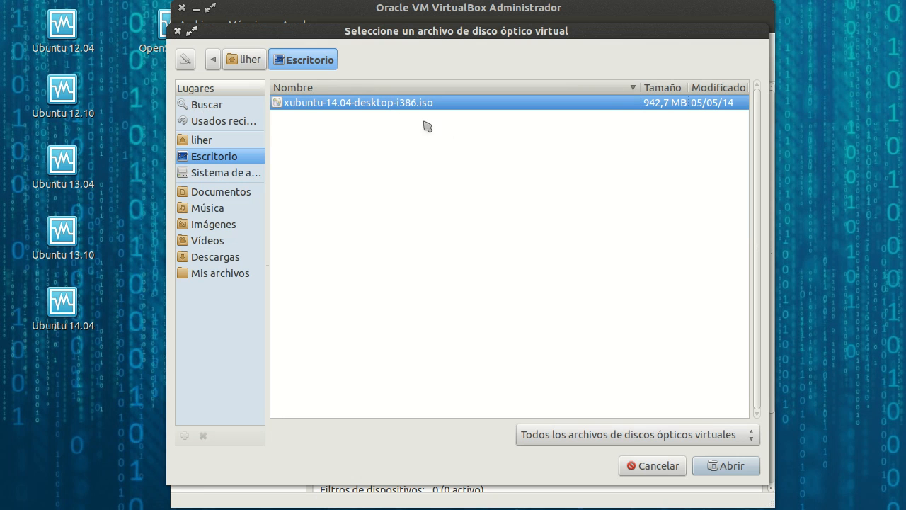
{"action": "left_click", "coordinate": [709, 467]}
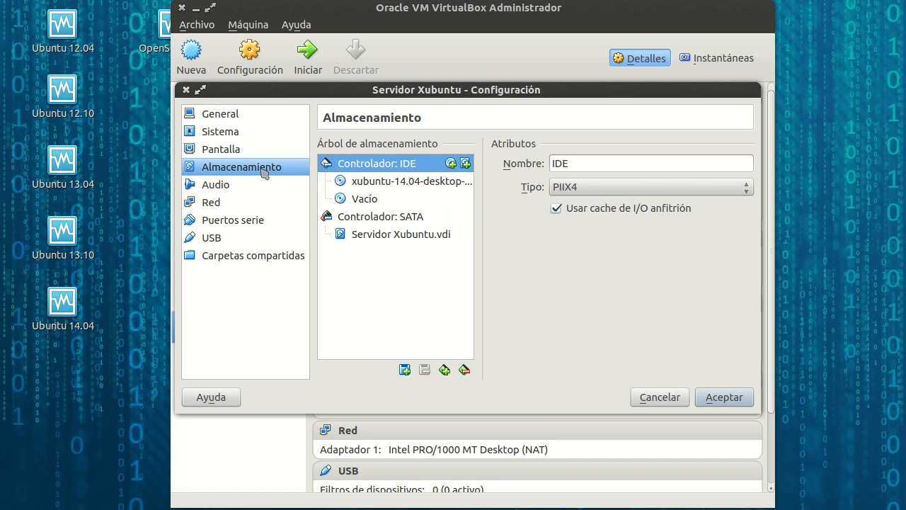
Connect network Adaptador 1 through Adaptador puente, keeping wlan0 as the host interface.
{"action": "left_click", "coordinate": [236, 184]}
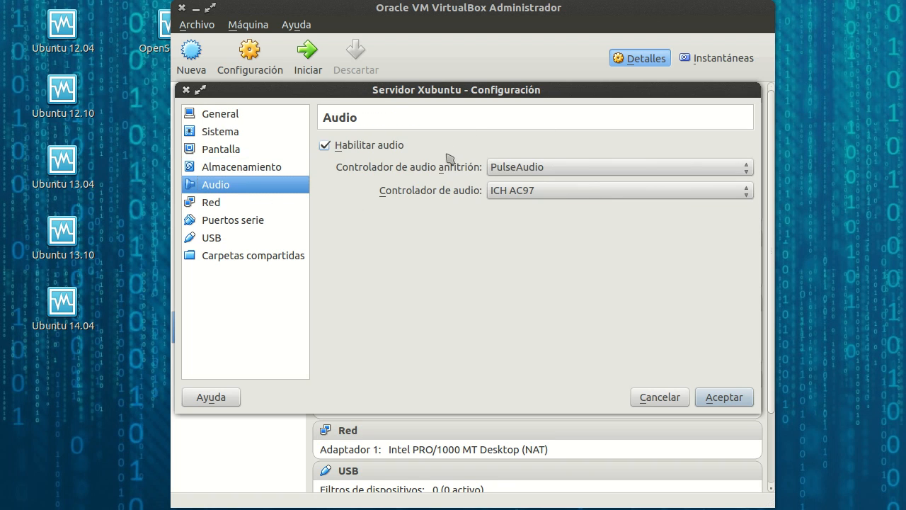
{"action": "left_click", "coordinate": [212, 204]}
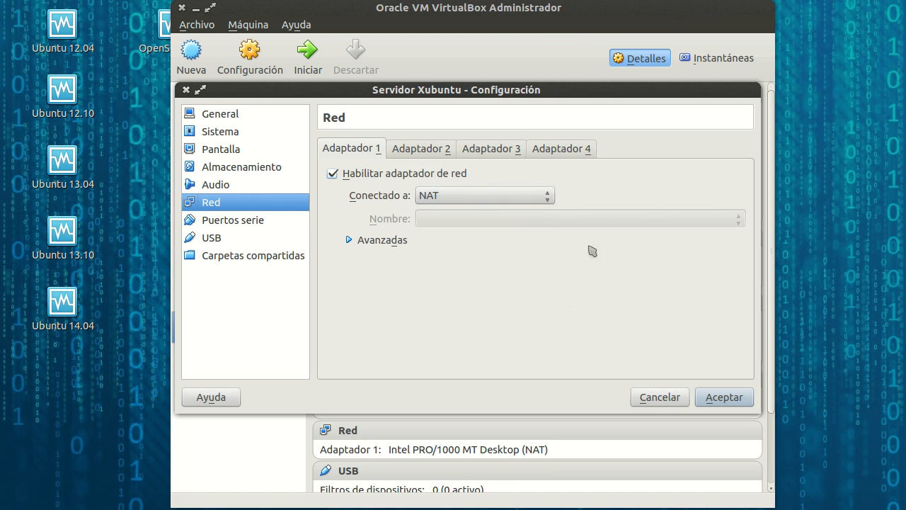
{"action": "left_click", "coordinate": [466, 199]}
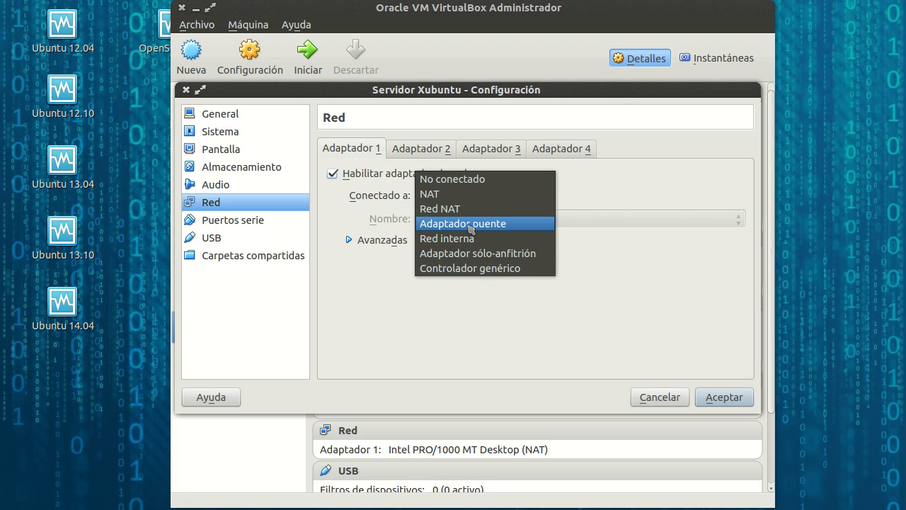
{"action": "left_click", "coordinate": [542, 230]}
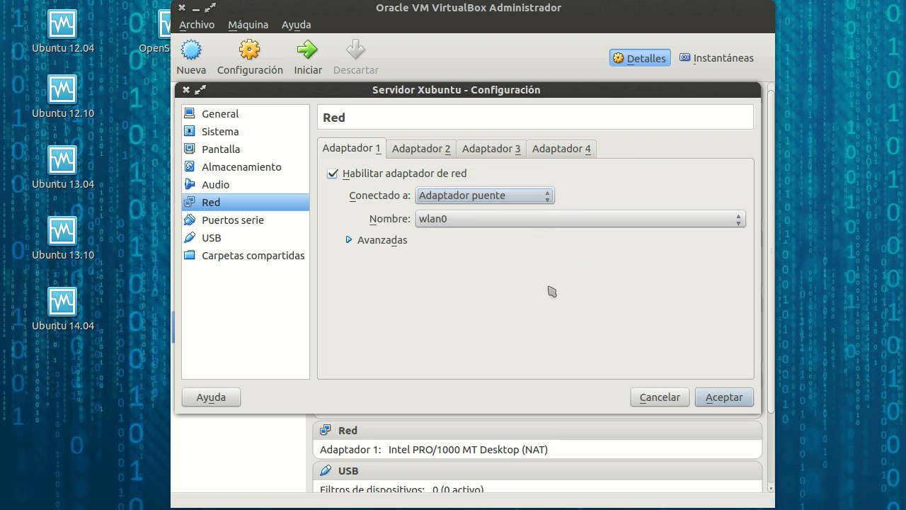
{"action": "left_click", "coordinate": [480, 228]}
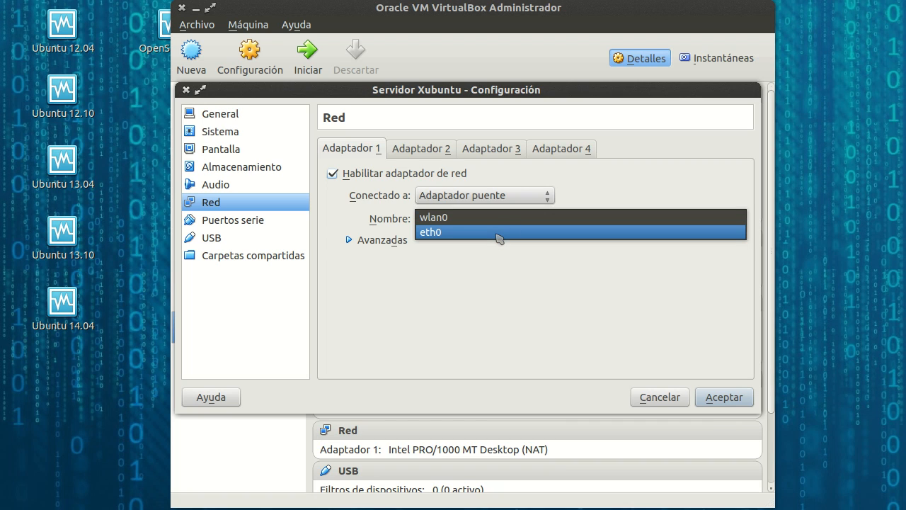
{"action": "left_click", "coordinate": [496, 281]}
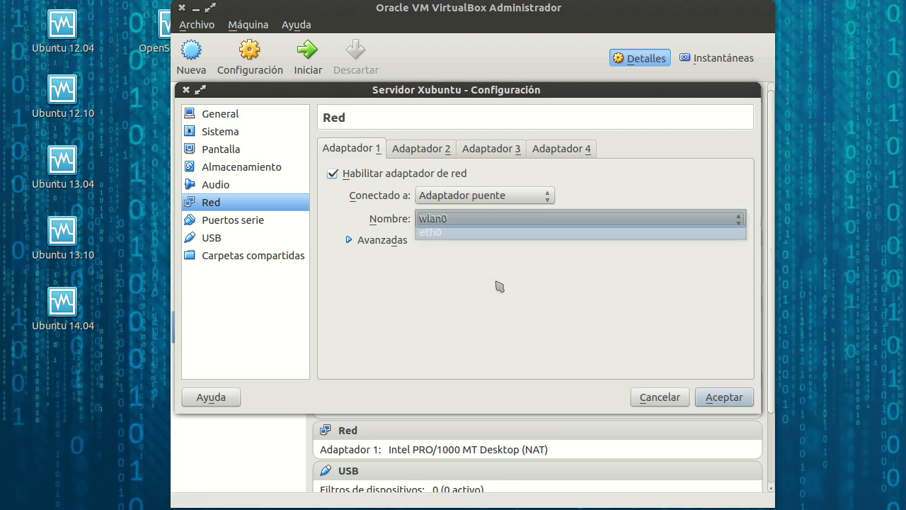
Review the serial port, USB and shared folder settings, then accept the machine's configuration.
{"action": "left_click", "coordinate": [257, 222]}
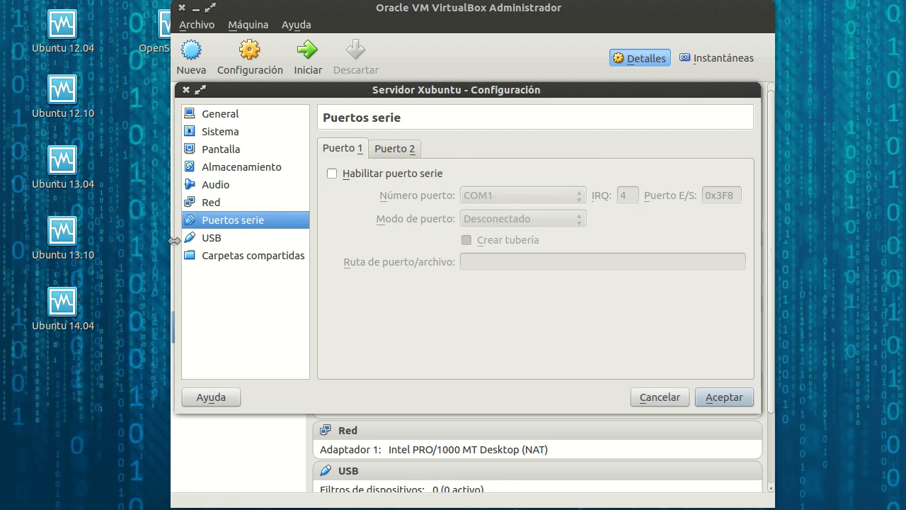
{"action": "left_click", "coordinate": [214, 241]}
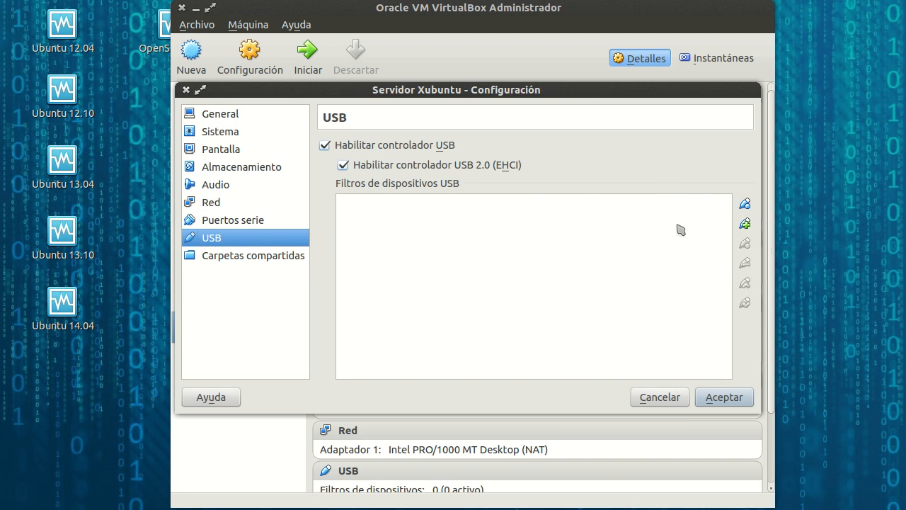
{"action": "left_click", "coordinate": [294, 259]}
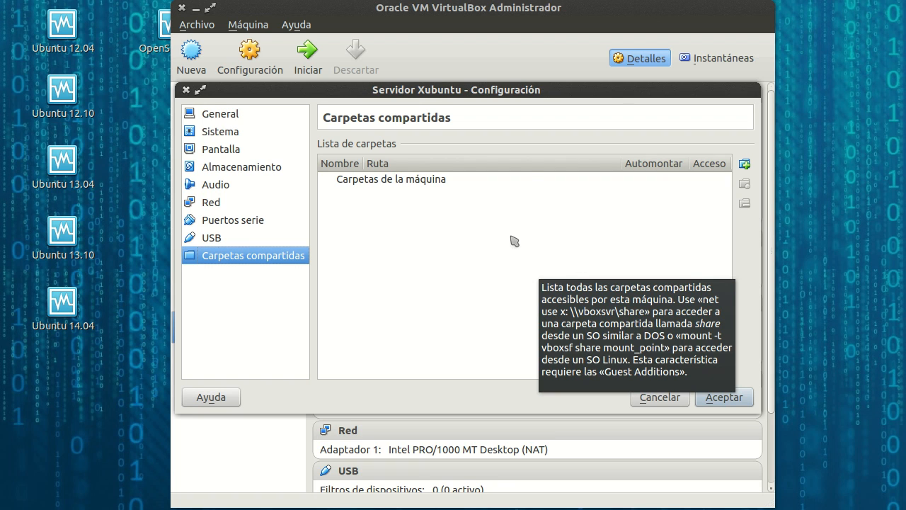
{"action": "left_click", "coordinate": [725, 398]}
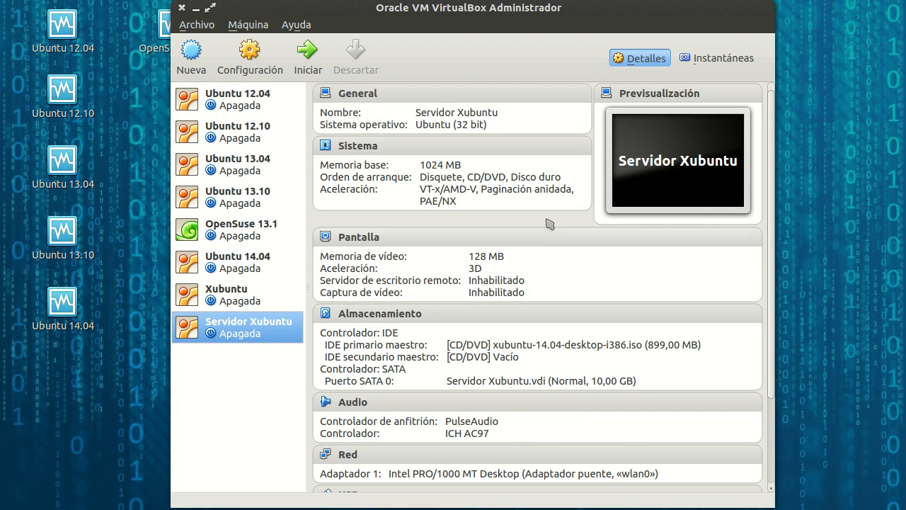